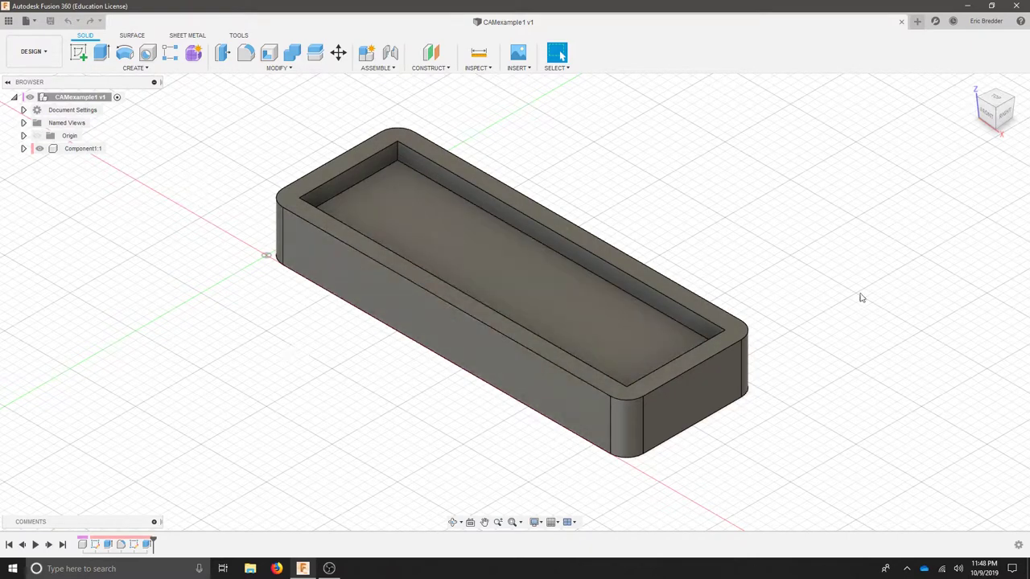
Step: Switch to the Manufacture workspace and create a new milling setup for the tray model
{"action": "left_click", "coordinate": [47, 54]}
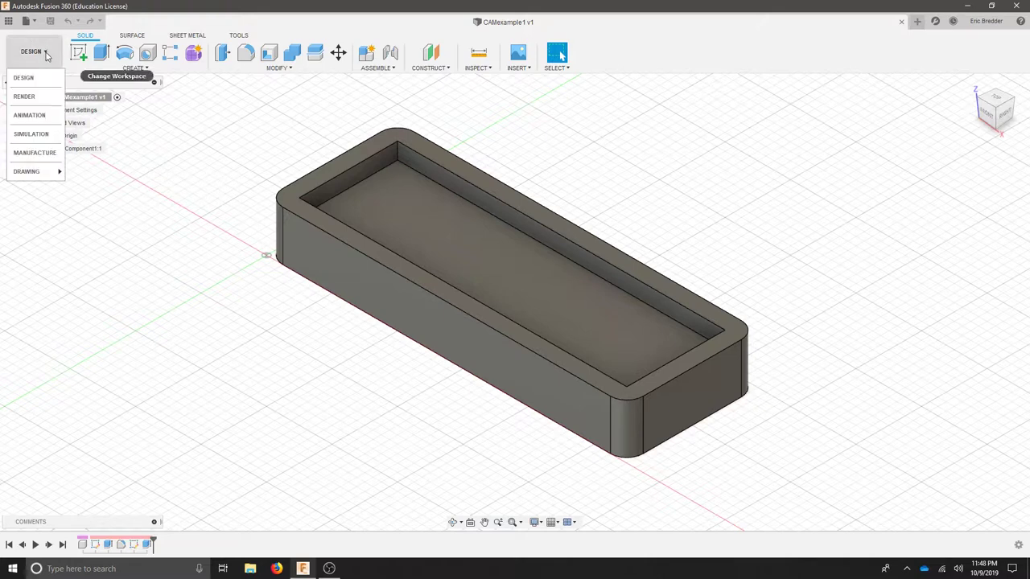
{"action": "left_click", "coordinate": [44, 152]}
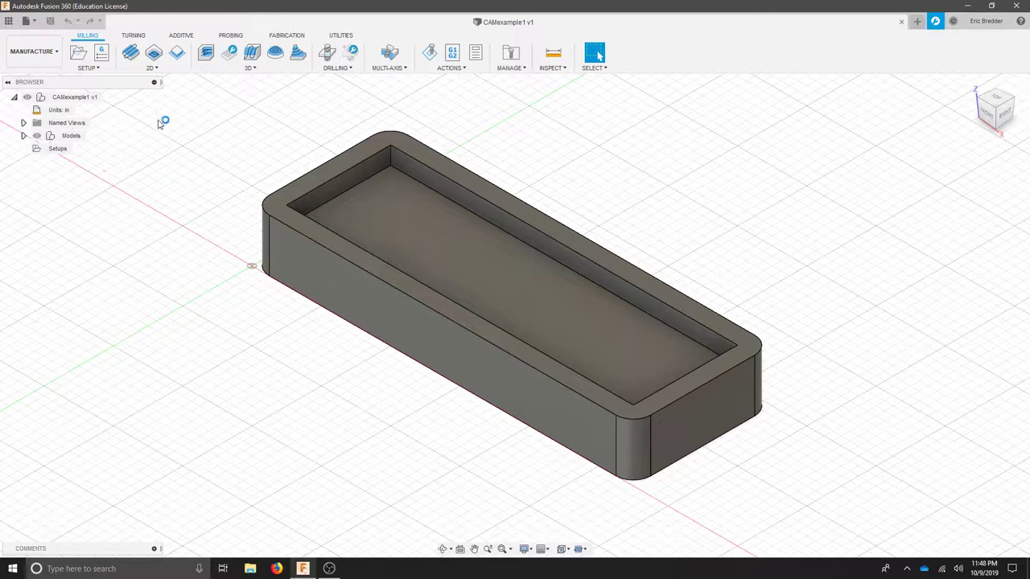
{"action": "left_click", "coordinate": [78, 54]}
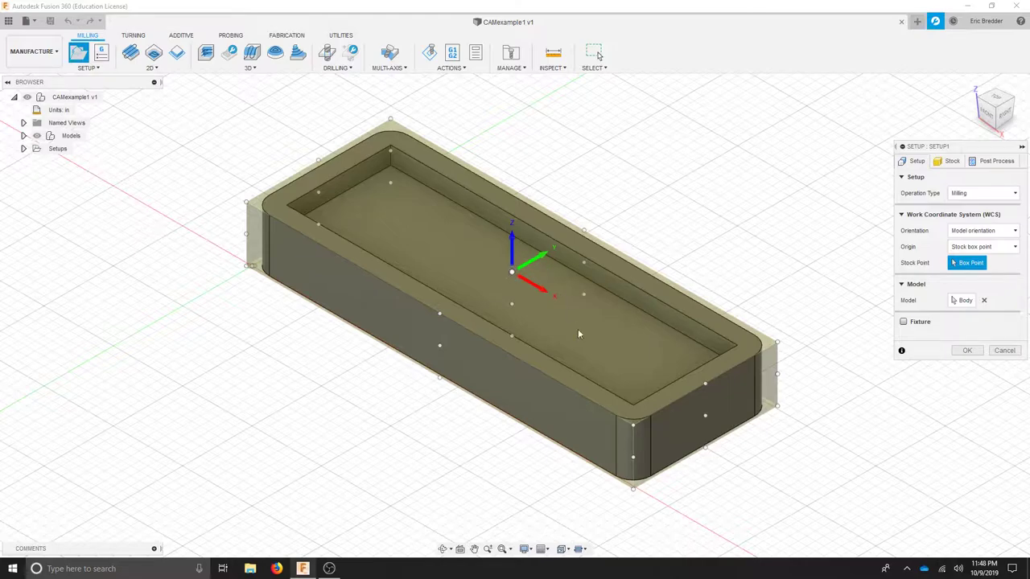
{"action": "middle_click_drag", "start_coordinate": [580, 334], "coordinate": [606, 296], "text": "shift"}
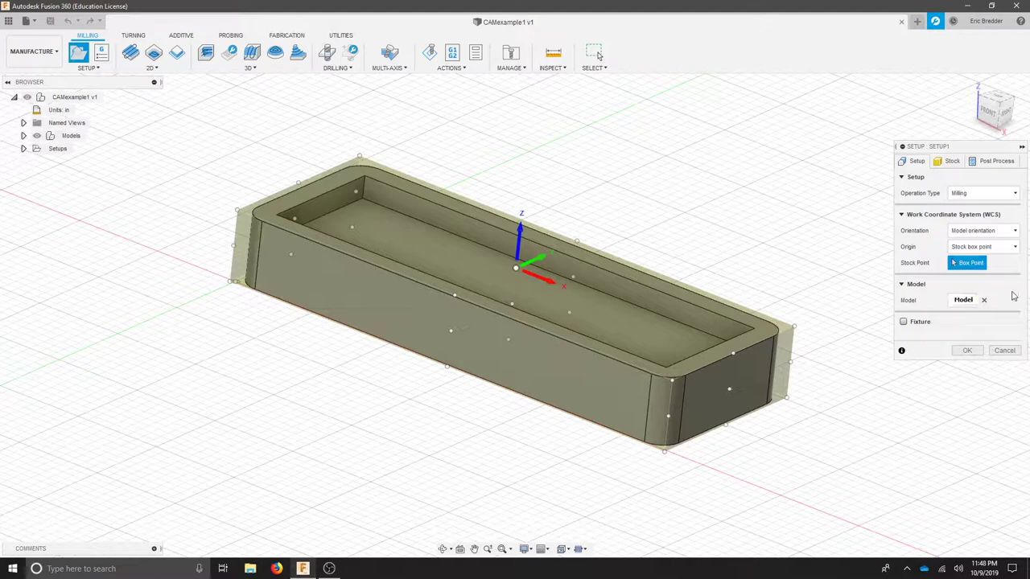
Step: Define the stock as a fixed size box 6.75 in wide, 3 in deep and 0.76 in high
{"action": "left_click", "coordinate": [950, 165]}
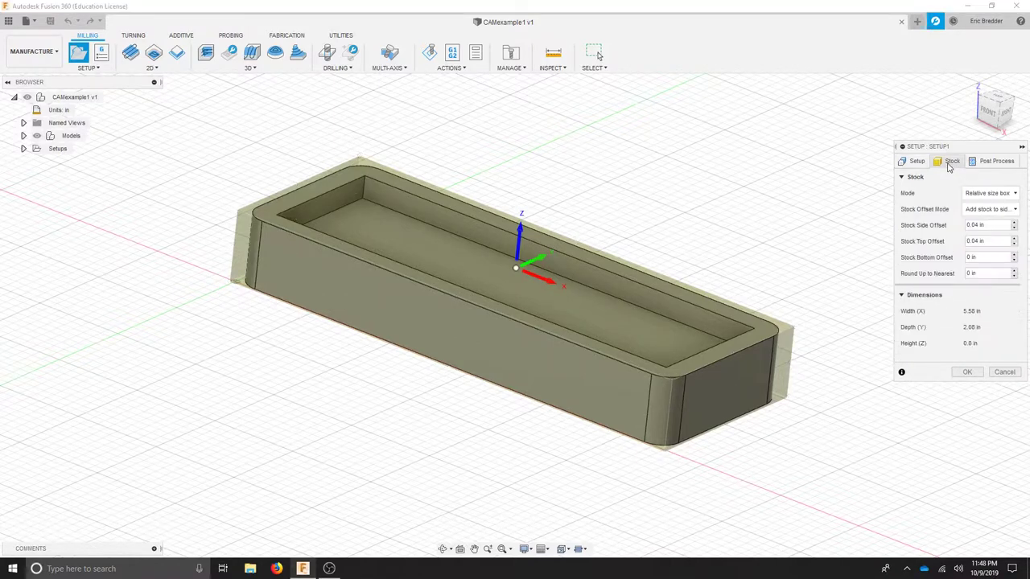
{"action": "left_click", "coordinate": [982, 195]}
{"action": "left_click", "coordinate": [978, 208]}
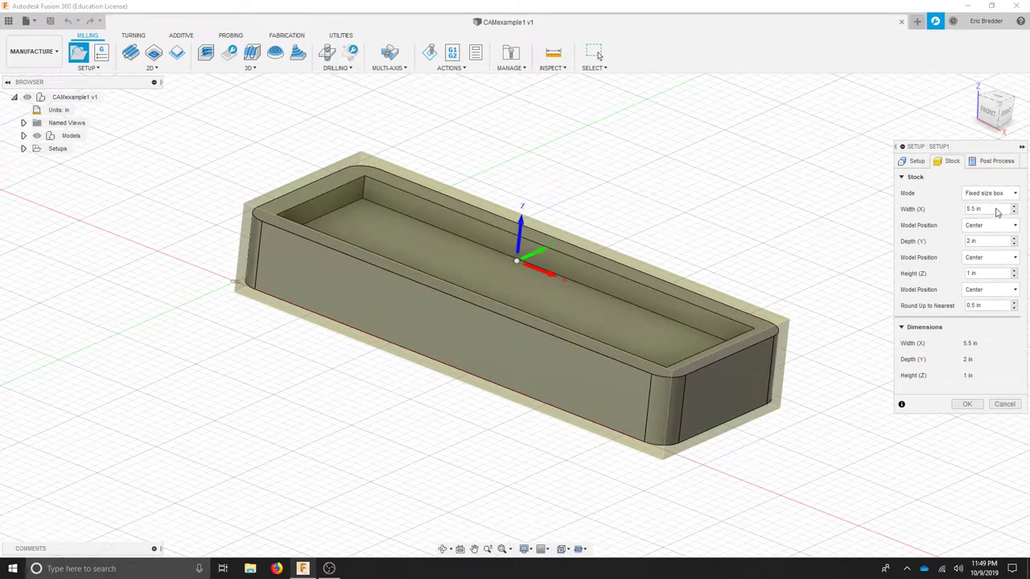
{"action": "left_click_drag", "start_coordinate": [995, 212], "coordinate": [951, 211]}
{"action": "type", "text": "6.75"}
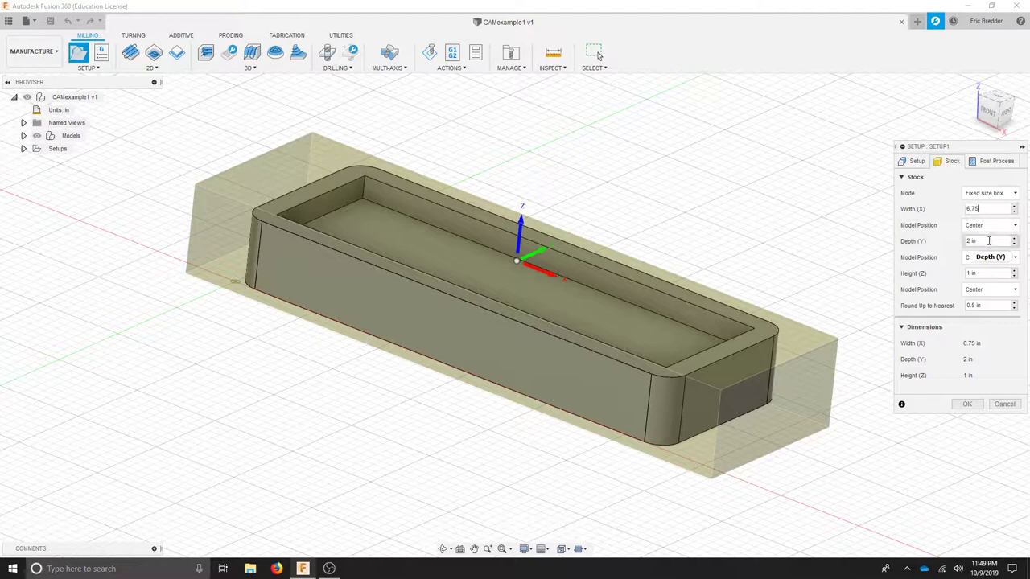
{"action": "left_click_drag", "start_coordinate": [988, 240], "coordinate": [959, 249]}
{"action": "type", "text": "3"}
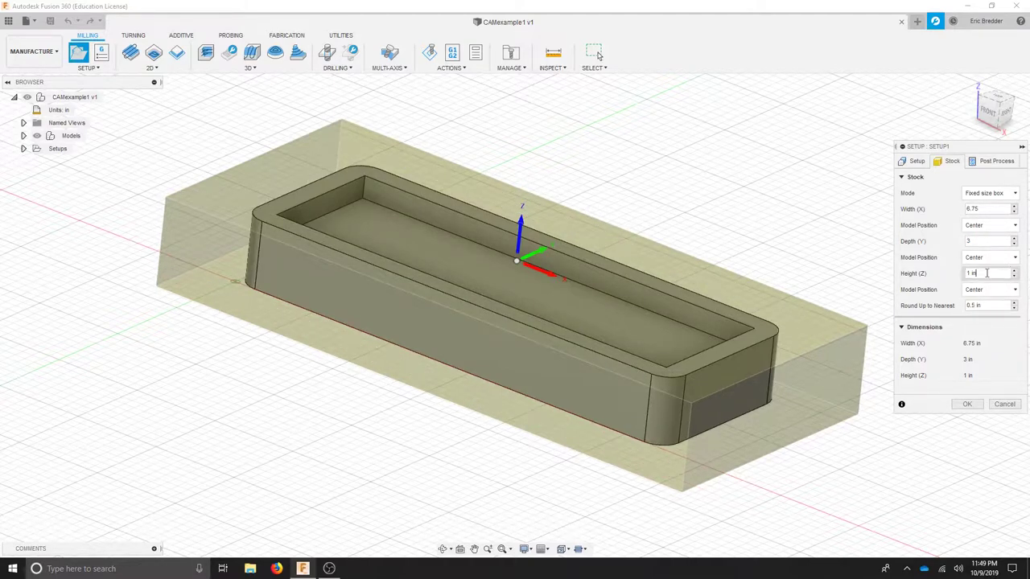
{"action": "left_click_drag", "start_coordinate": [992, 275], "coordinate": [927, 275]}
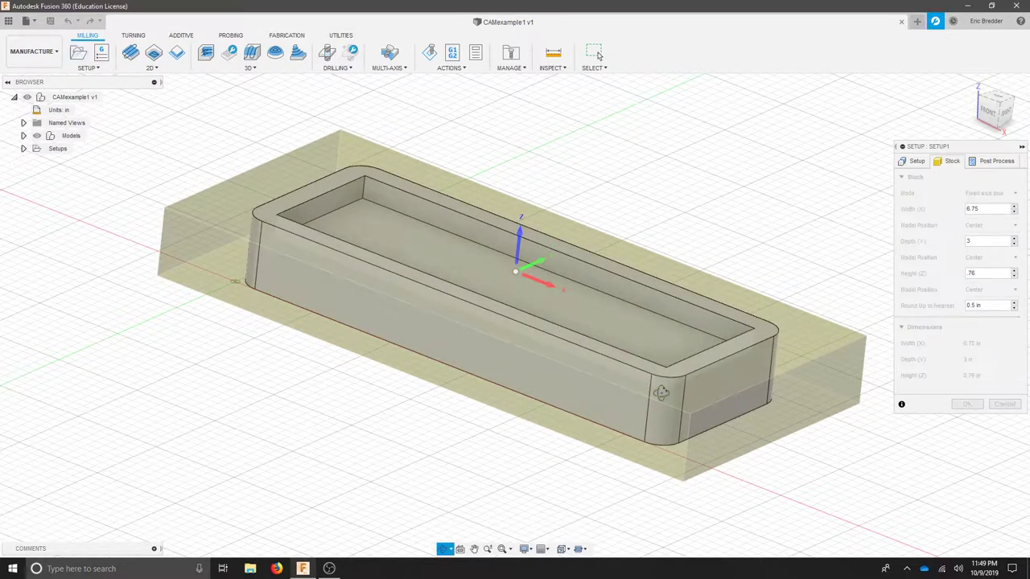
{"action": "middle_click_drag", "start_coordinate": [662, 395], "coordinate": [680, 375], "text": "shift"}
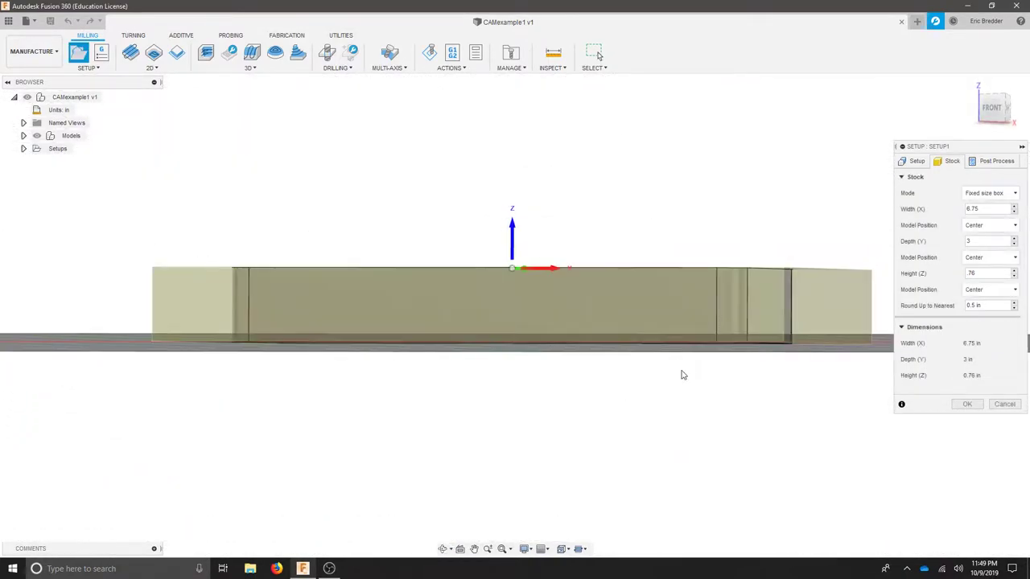
{"action": "key", "text": "F6"}
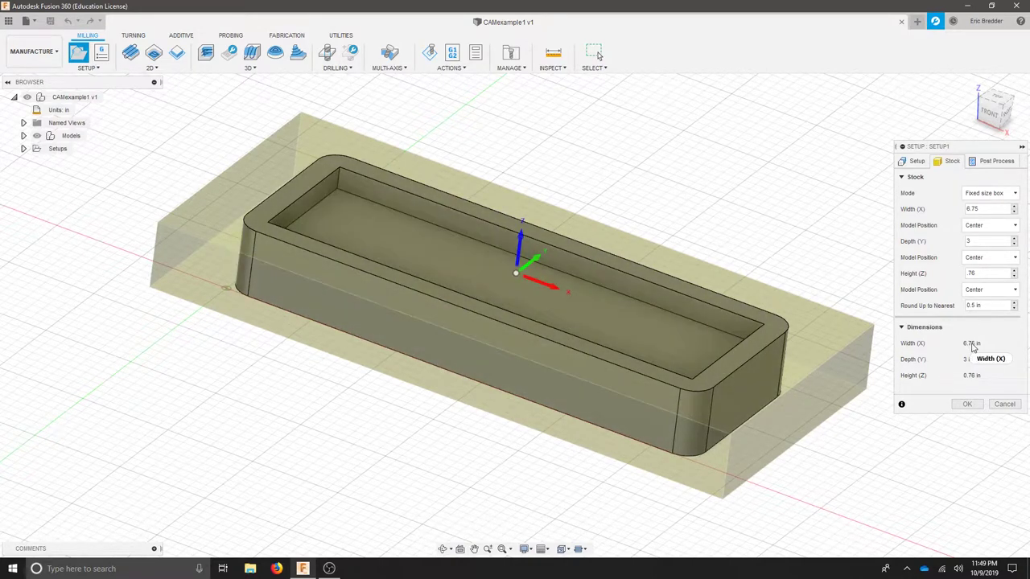
Step: Review the setup's post-process program settings and accept the setup
{"action": "left_click", "coordinate": [996, 161]}
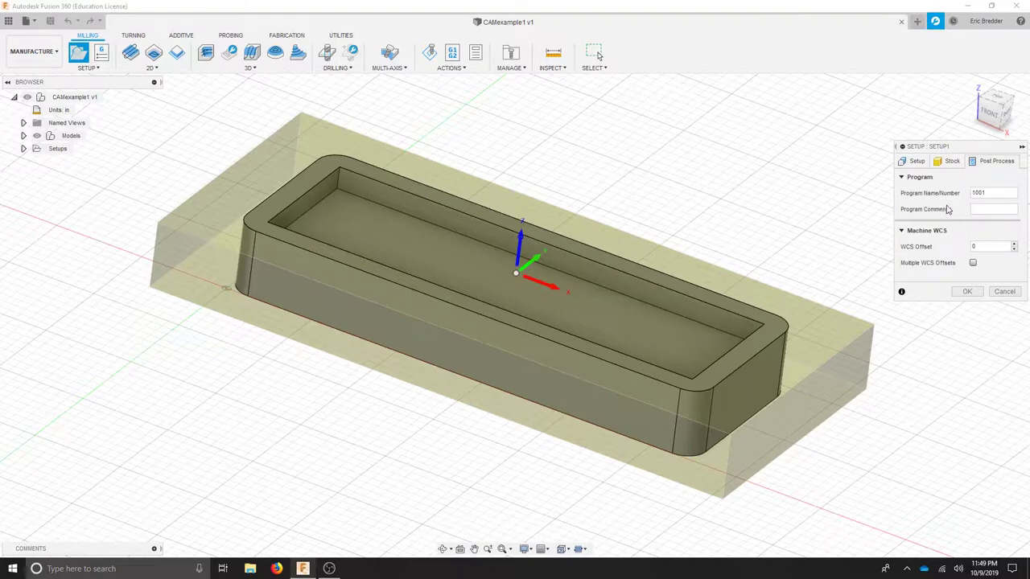
{"action": "double_click", "coordinate": [995, 194]}
{"action": "left_click", "coordinate": [967, 291]}
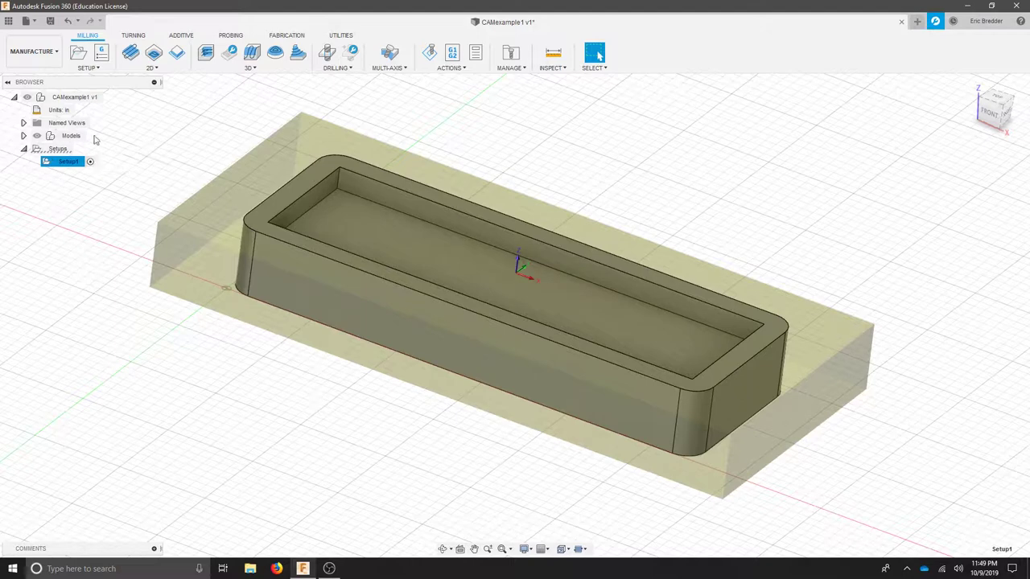
Step: Start a 2D Pocket operation and create a new mill tool in the CAMexample1 document library
{"action": "left_click", "coordinate": [151, 68]}
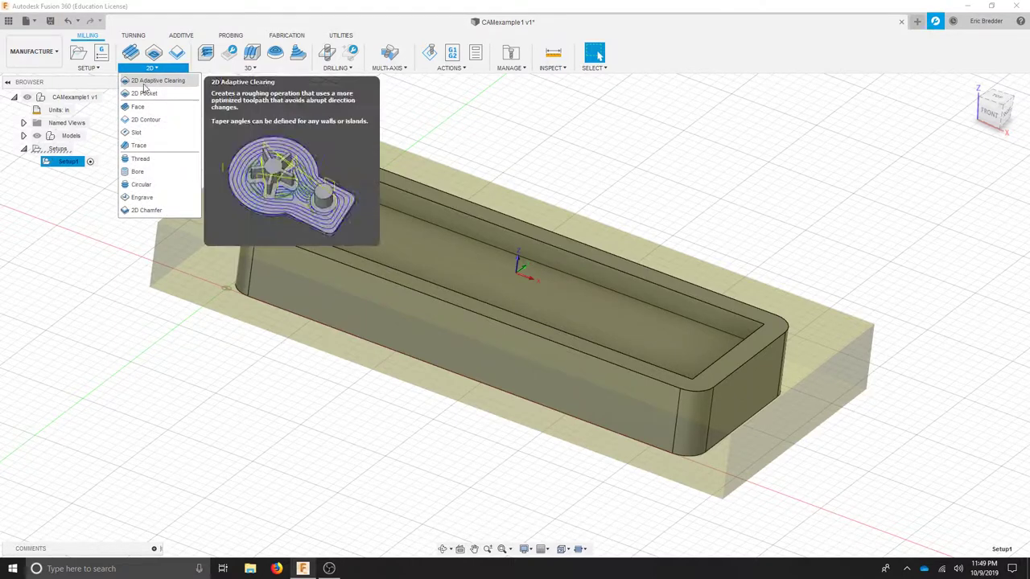
{"action": "left_click", "coordinate": [153, 96]}
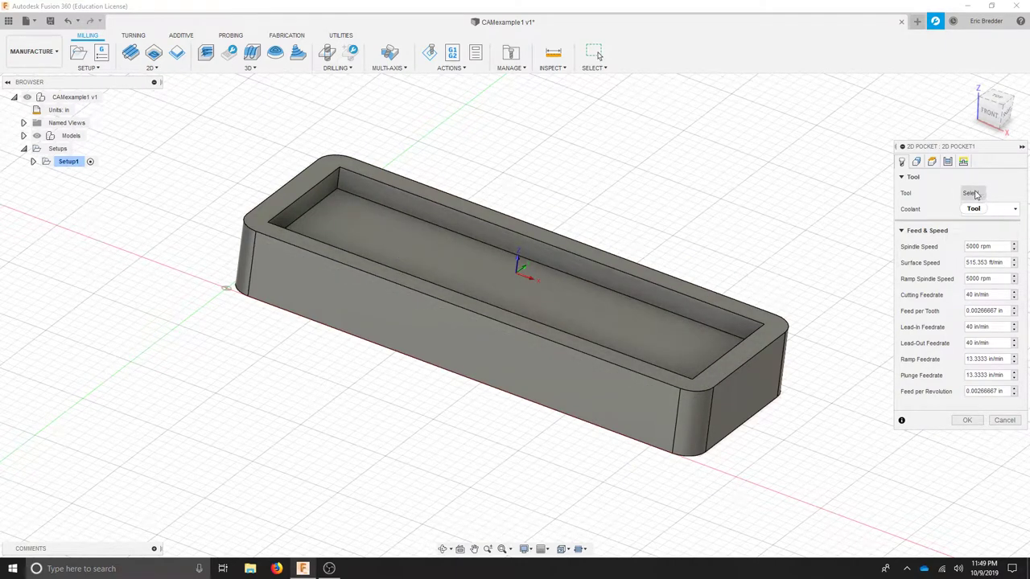
{"action": "left_click", "coordinate": [973, 194]}
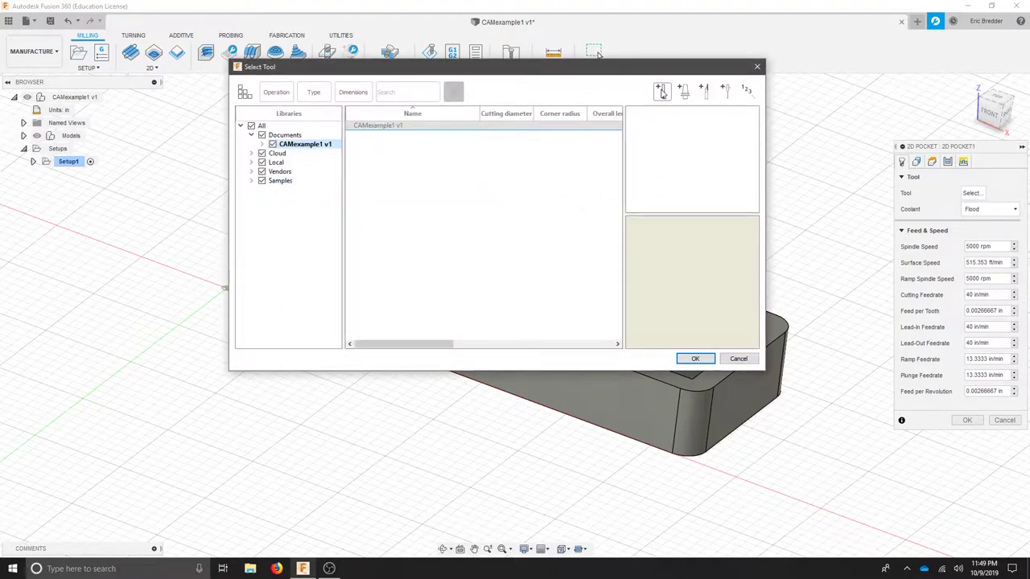
{"action": "left_click", "coordinate": [661, 94]}
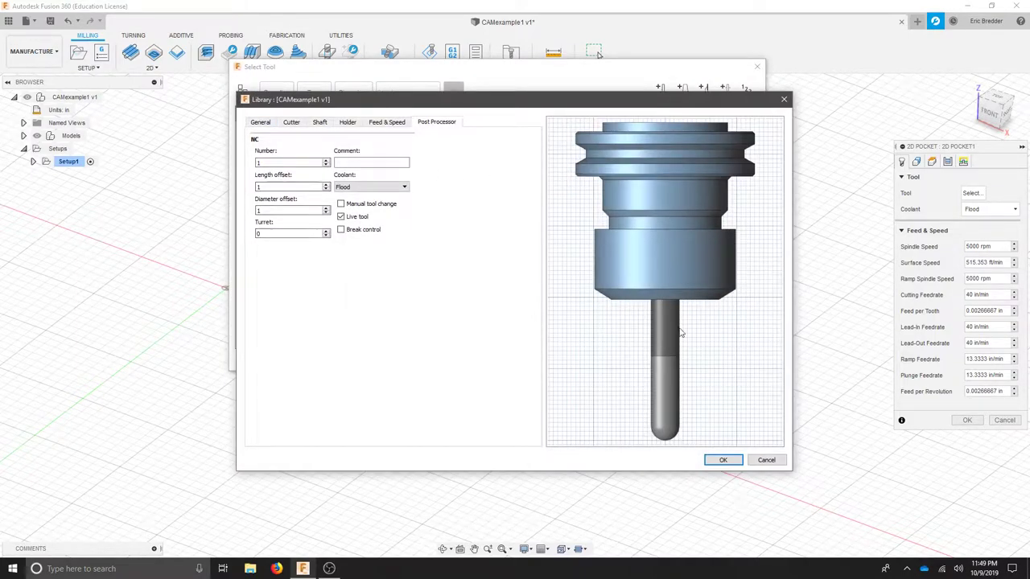
Step: Enter 1/4" 2 Flute as the new tool's description
{"action": "left_click", "coordinate": [261, 123]}
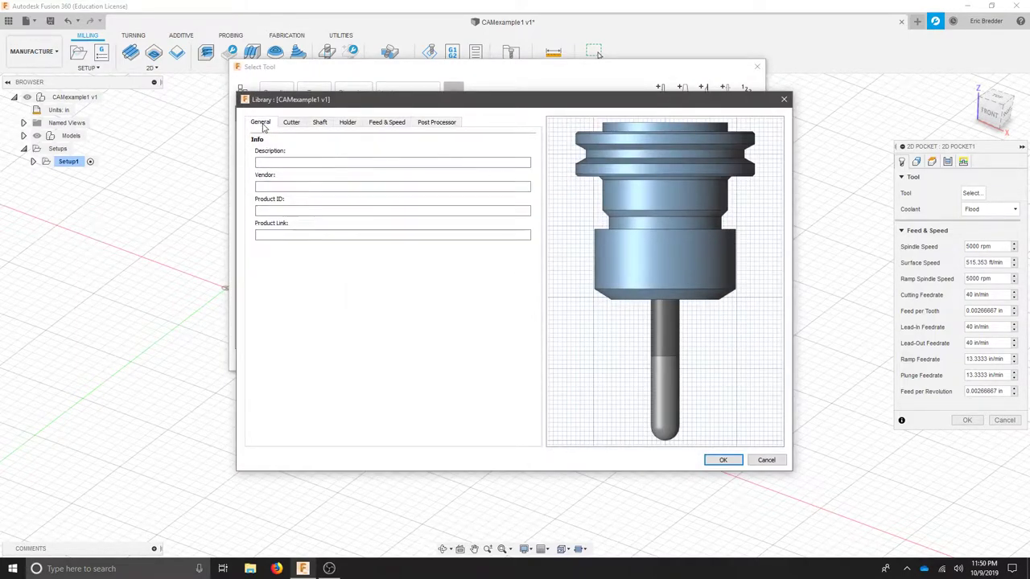
{"action": "left_click", "coordinate": [286, 163]}
{"action": "type", "text": "1/4"}
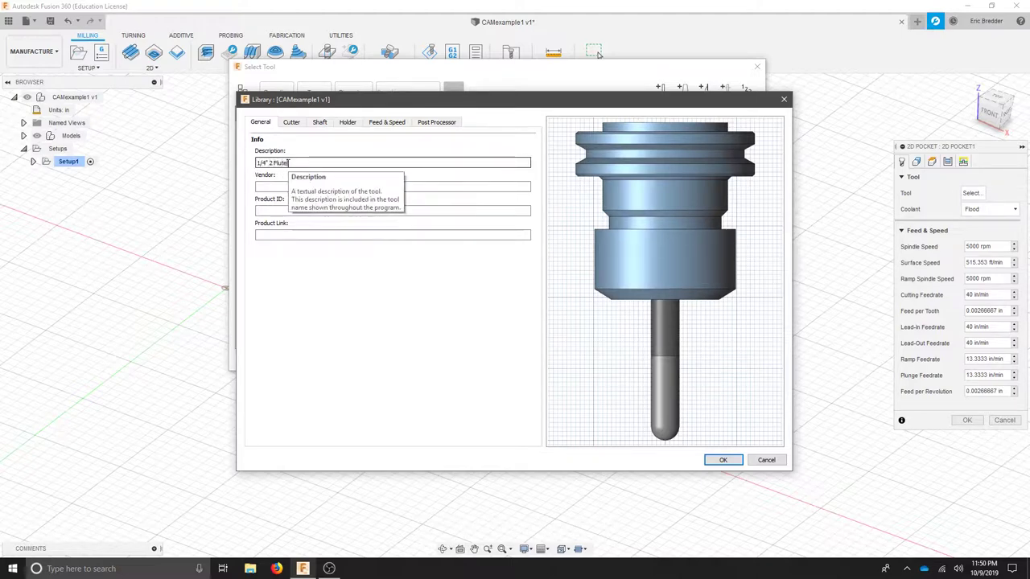
{"action": "type", "text": "\" 2 Flute"}
Step: Define the cutter as a flat end mill with 2 flutes
{"action": "left_click", "coordinate": [291, 123]}
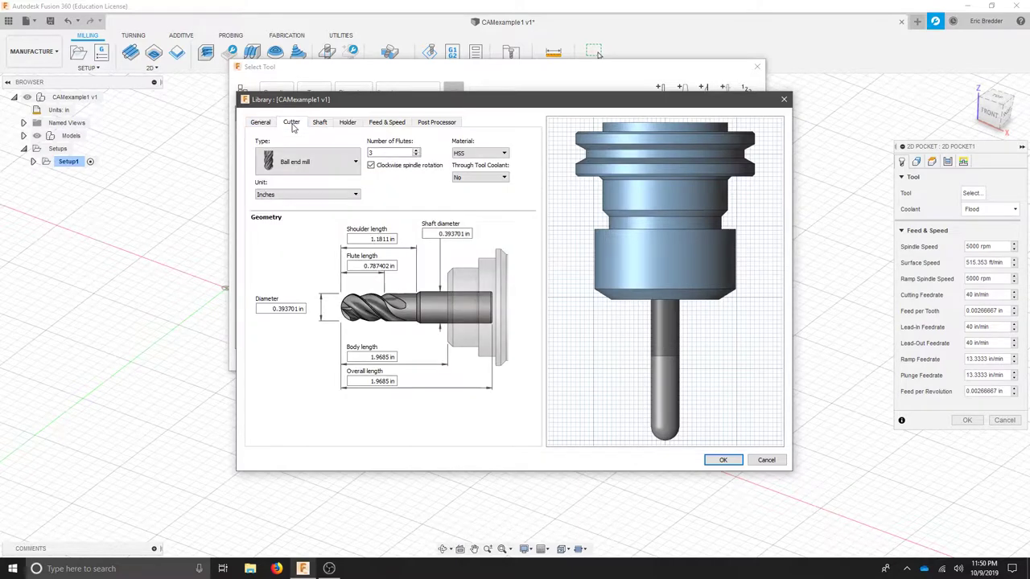
{"action": "left_click", "coordinate": [296, 163]}
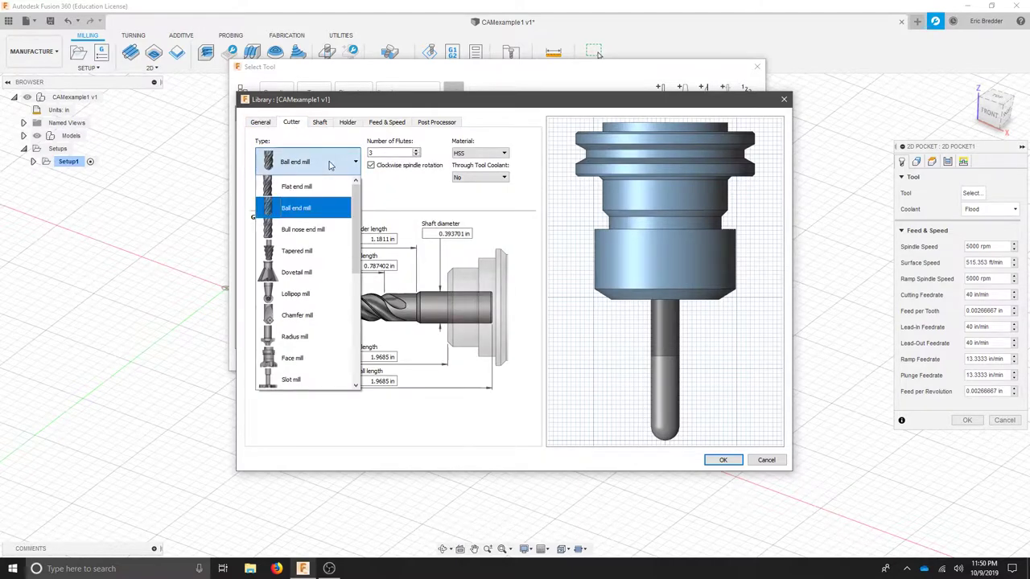
{"action": "left_click", "coordinate": [297, 190]}
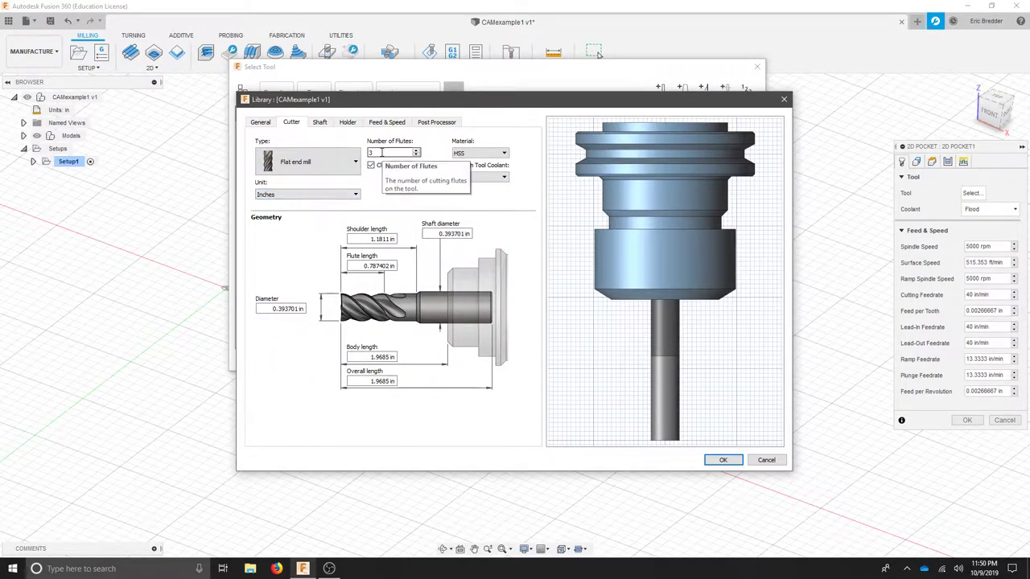
{"action": "key", "text": "Tab"}
{"action": "type", "text": "2"}
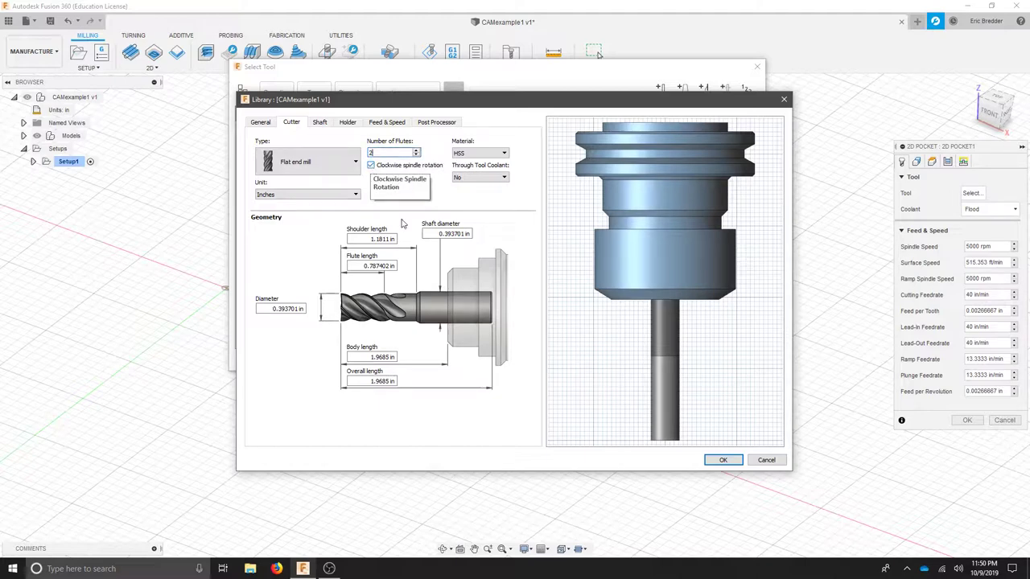
Step: Set the cutter diameter to 0.25 in and the flute length to 1 in, with inches as the unit
{"action": "left_click", "coordinate": [275, 310]}
{"action": "type", "text": ".25"}
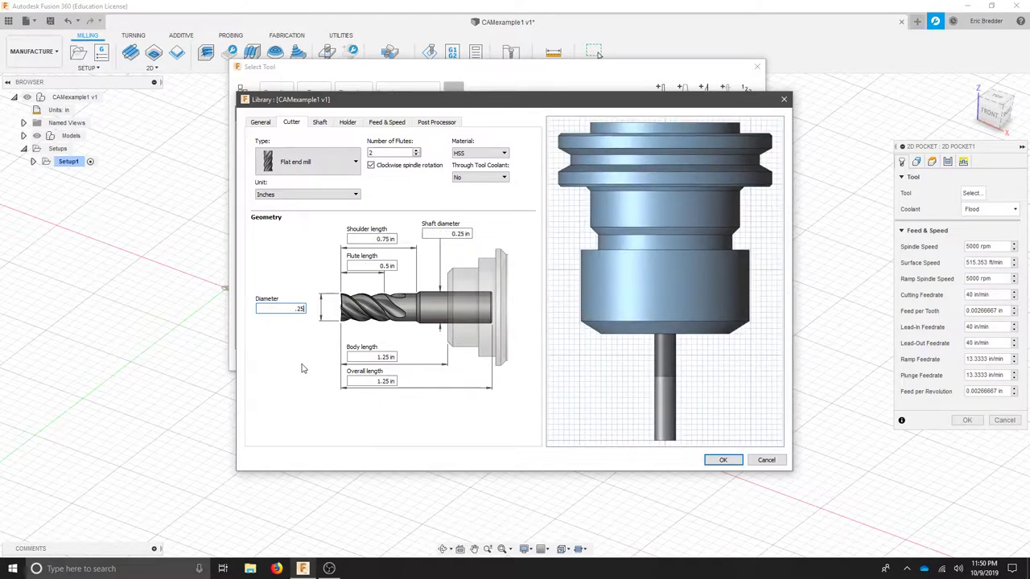
{"action": "left_click", "coordinate": [283, 194]}
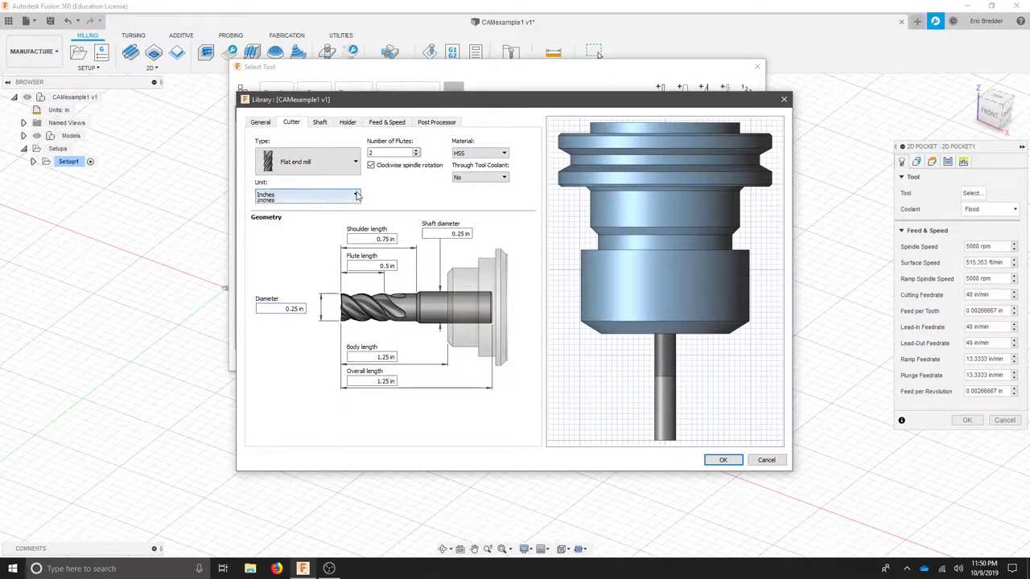
{"action": "left_click", "coordinate": [278, 212]}
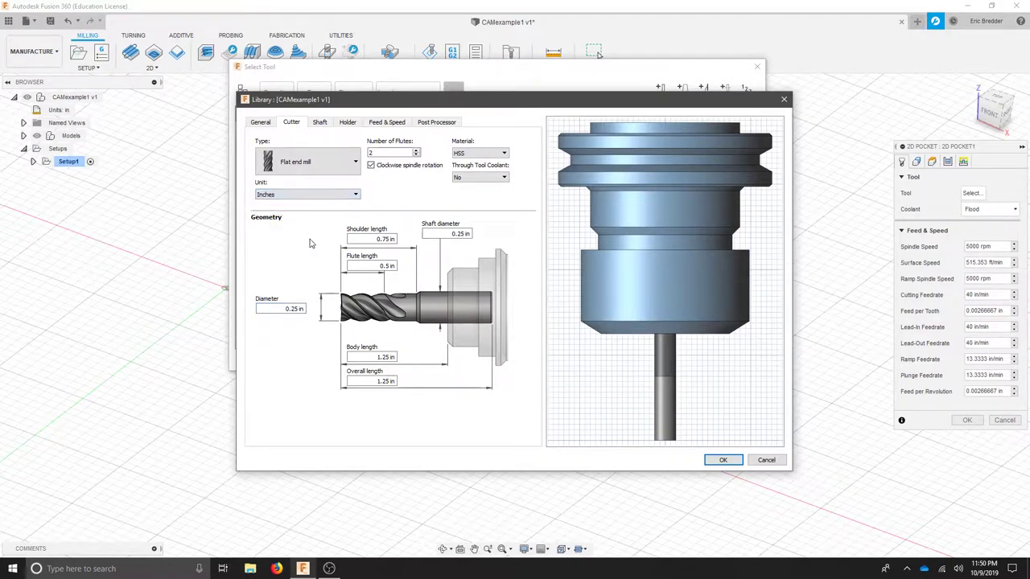
{"action": "left_click", "coordinate": [375, 267]}
{"action": "type", "text": "1"}
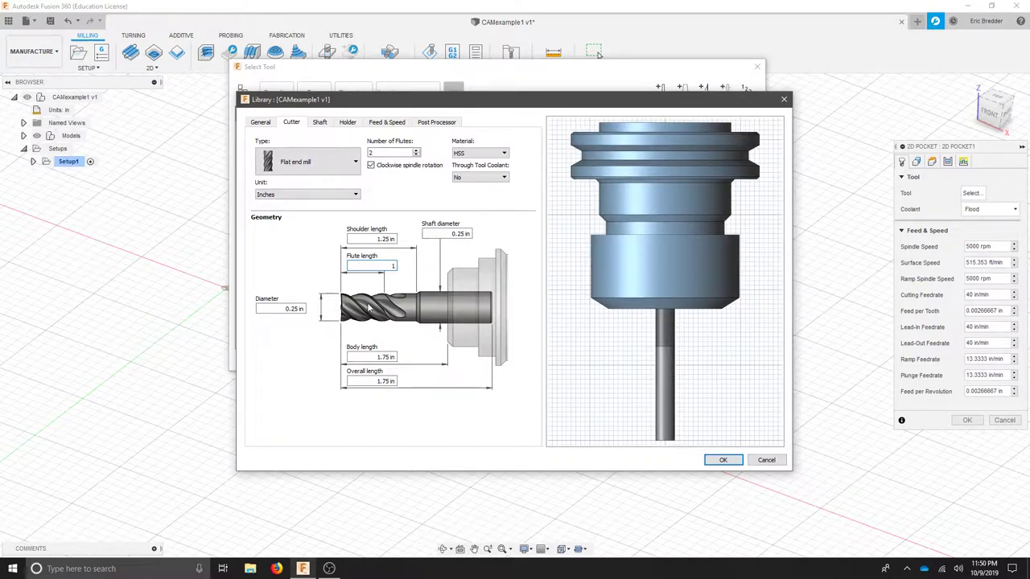
Step: Remove the default Maritool holder and assign the Tormach TTS-ER20 Holder from the PCNC 1100 - Starter library
{"action": "left_click", "coordinate": [351, 124]}
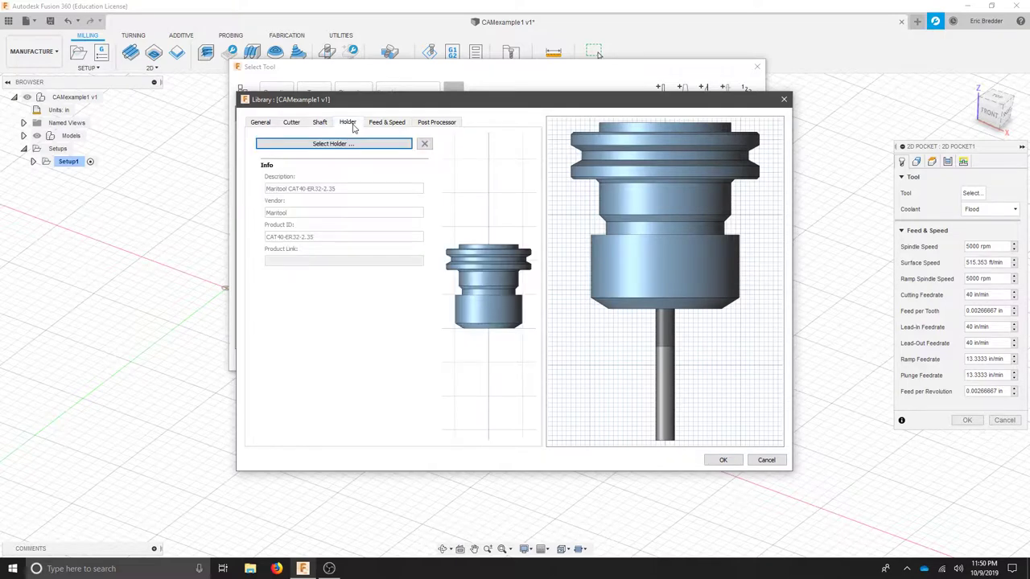
{"action": "left_click", "coordinate": [427, 145]}
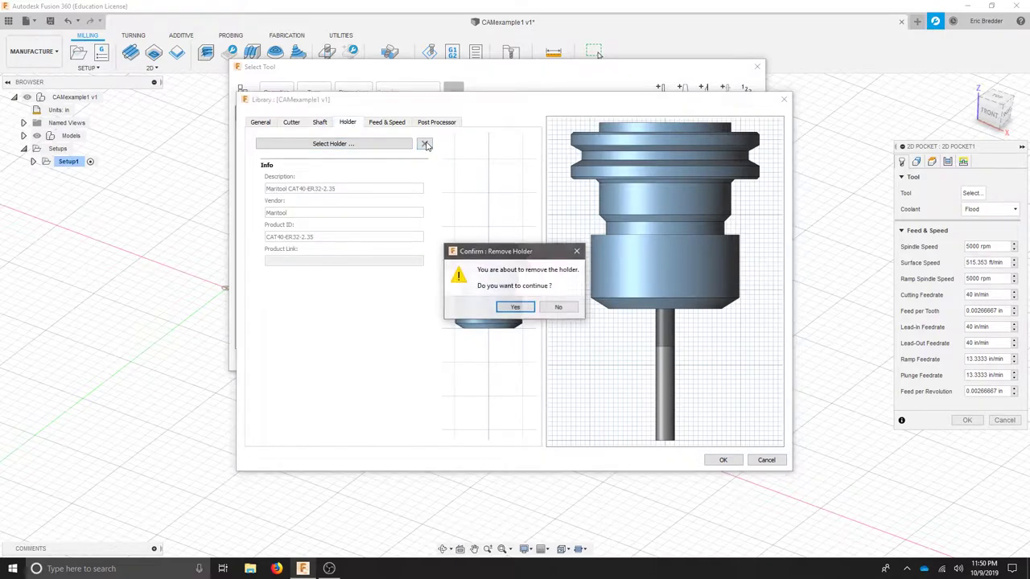
{"action": "left_click", "coordinate": [523, 311]}
{"action": "left_click", "coordinate": [337, 145]}
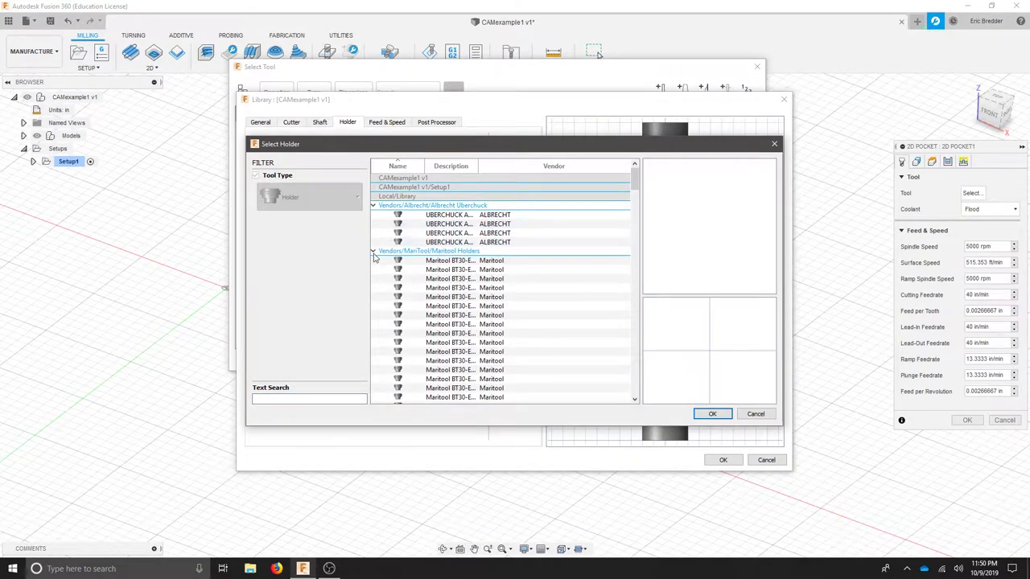
{"action": "scroll", "coordinate": [570, 285], "scroll_direction": "down", "scroll_amount": 5}
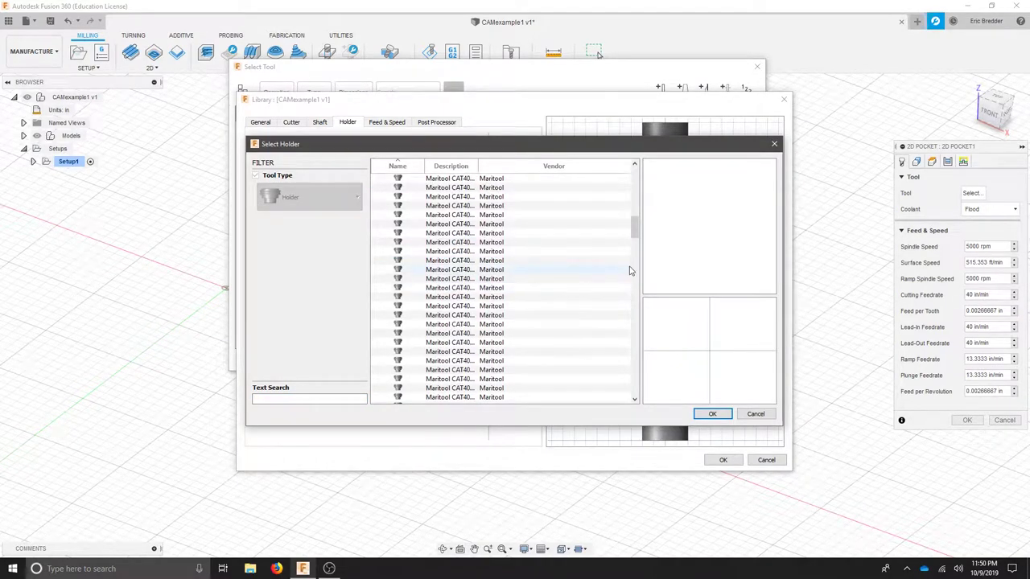
{"action": "left_click_drag", "start_coordinate": [634, 227], "coordinate": [636, 283]}
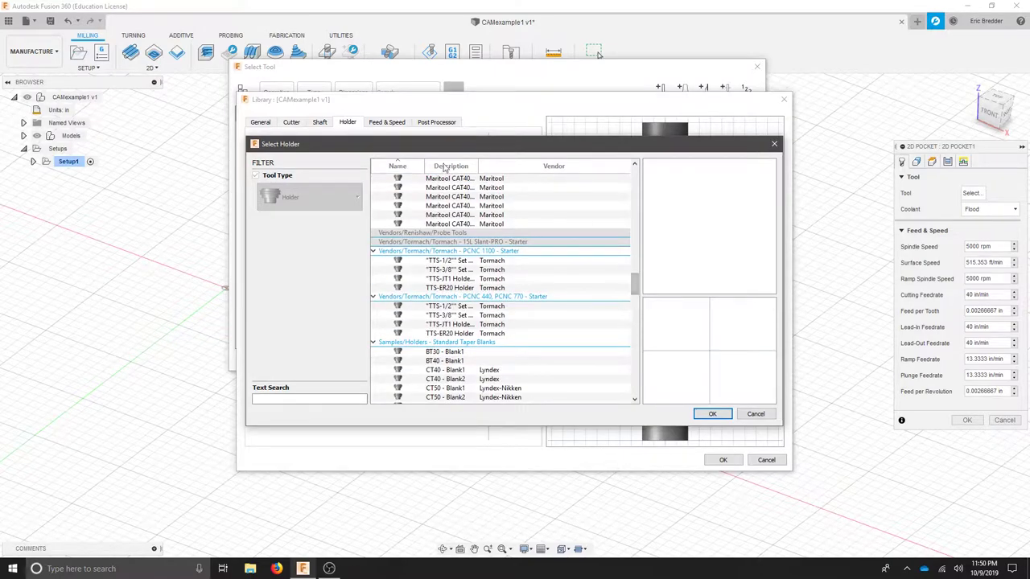
{"action": "left_click", "coordinate": [450, 287]}
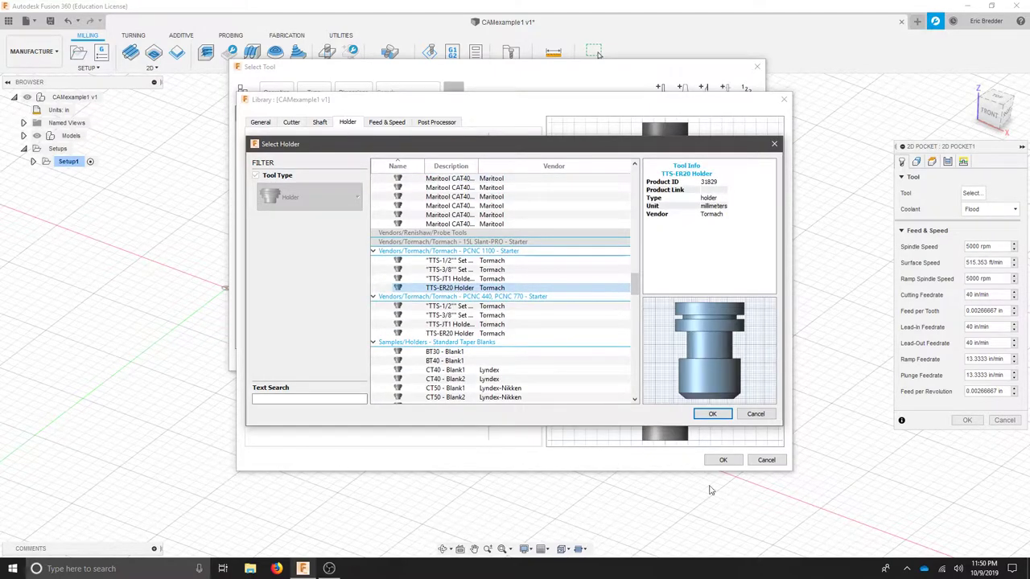
{"action": "left_click", "coordinate": [711, 414]}
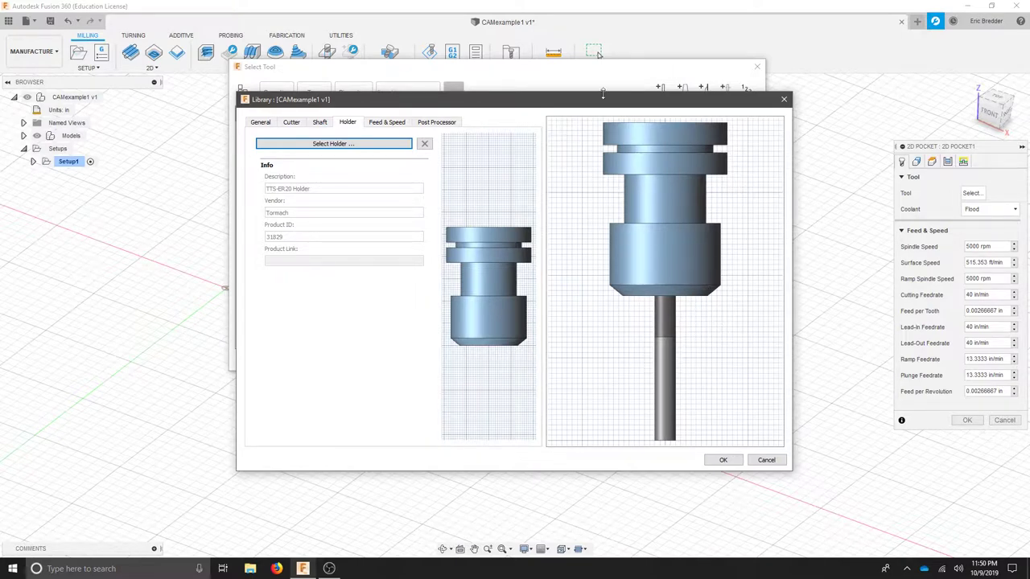
Step: Set the new tool's spindle speed to 5140 rpm
{"action": "left_click", "coordinate": [379, 125]}
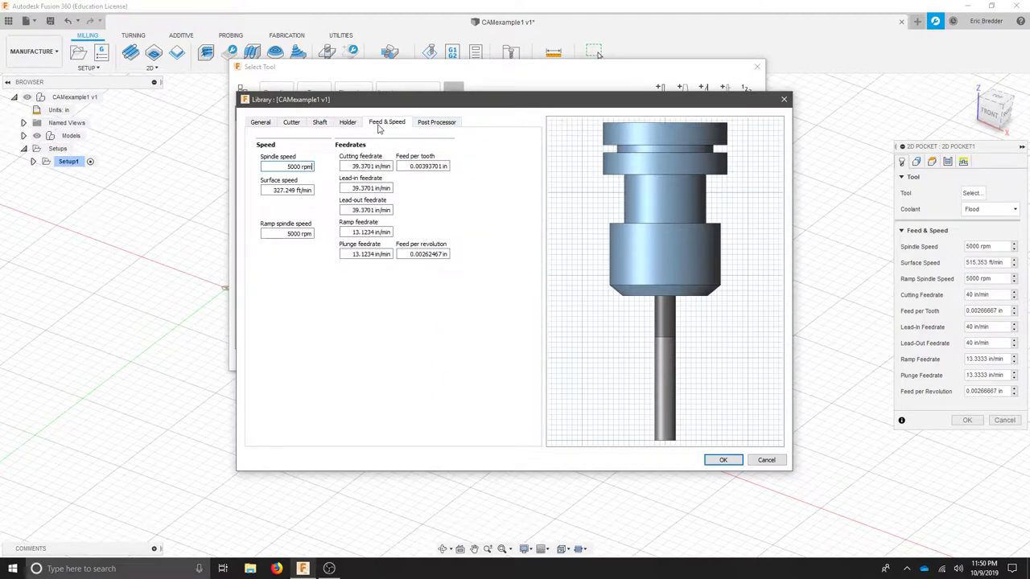
{"action": "left_click", "coordinate": [288, 166]}
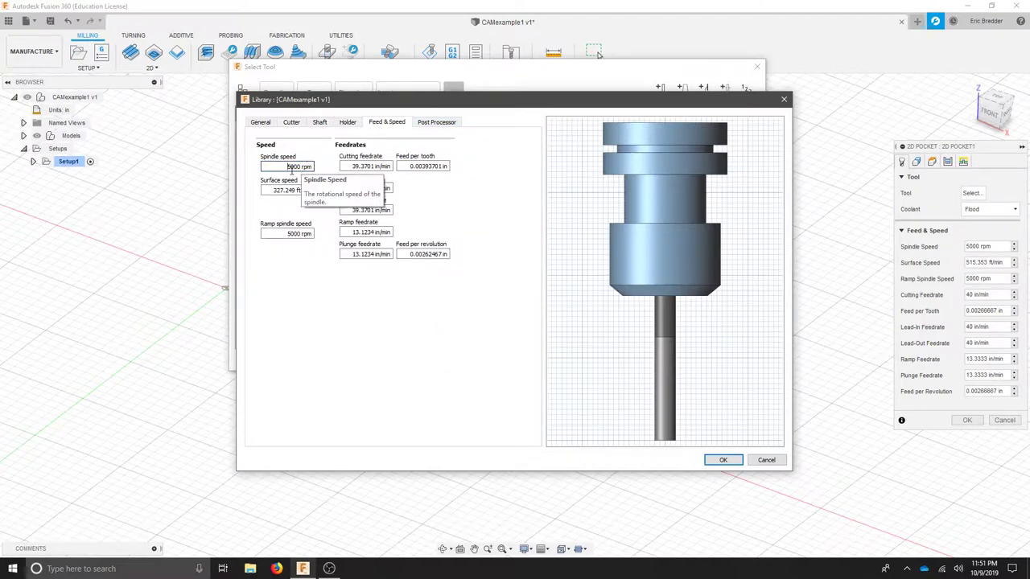
{"action": "double_click", "coordinate": [291, 166]}
{"action": "type", "text": "51"}
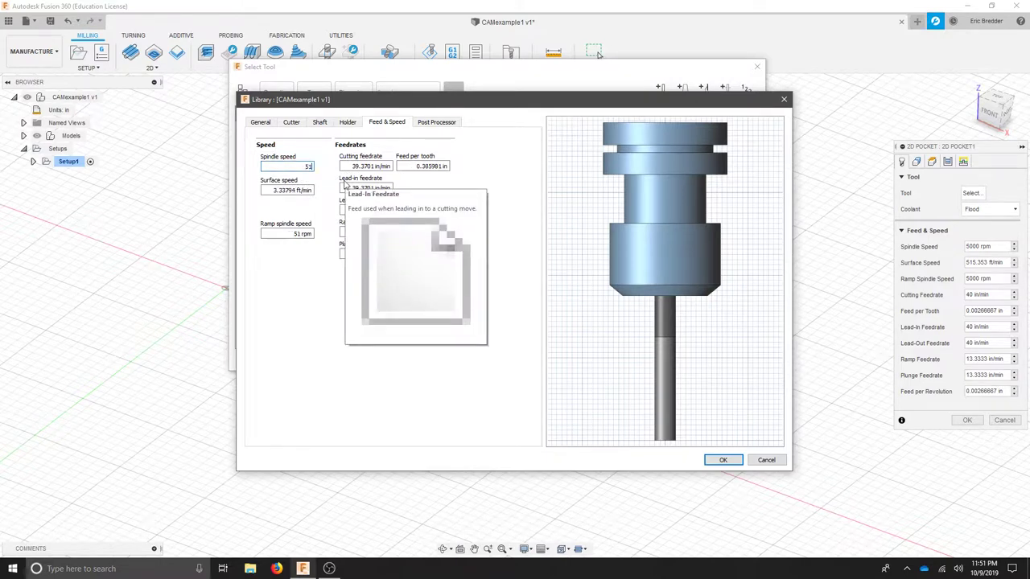
{"action": "type", "text": "40 rpm"}
Step: Set the tool's cutting feedrate to 50 in/min and its plunge feedrate to 13 in/min
{"action": "left_click_drag", "start_coordinate": [353, 167], "coordinate": [373, 166]}
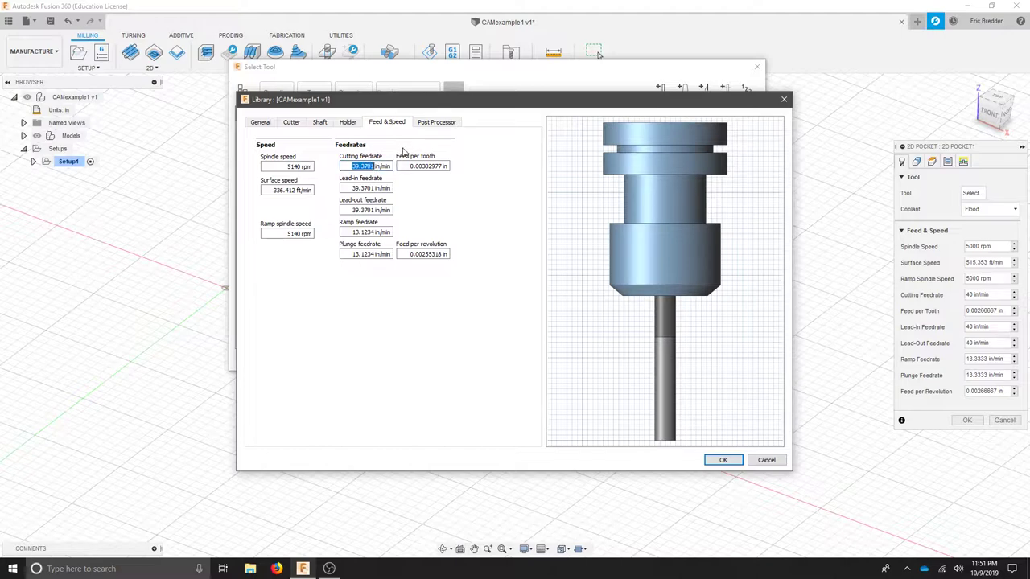
{"action": "type", "text": "50"}
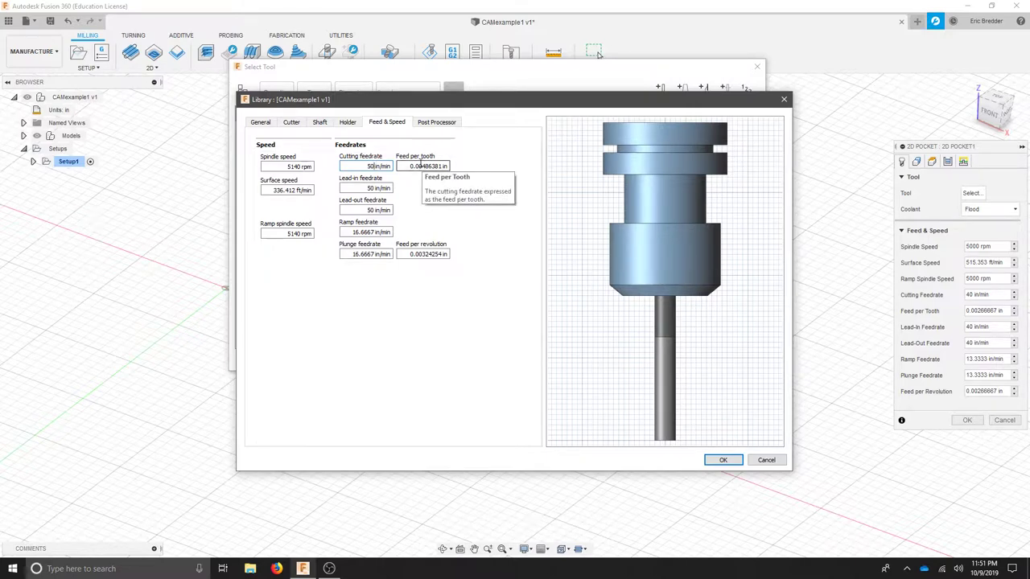
{"action": "left_click", "coordinate": [352, 253]}
{"action": "type", "text": "13"}
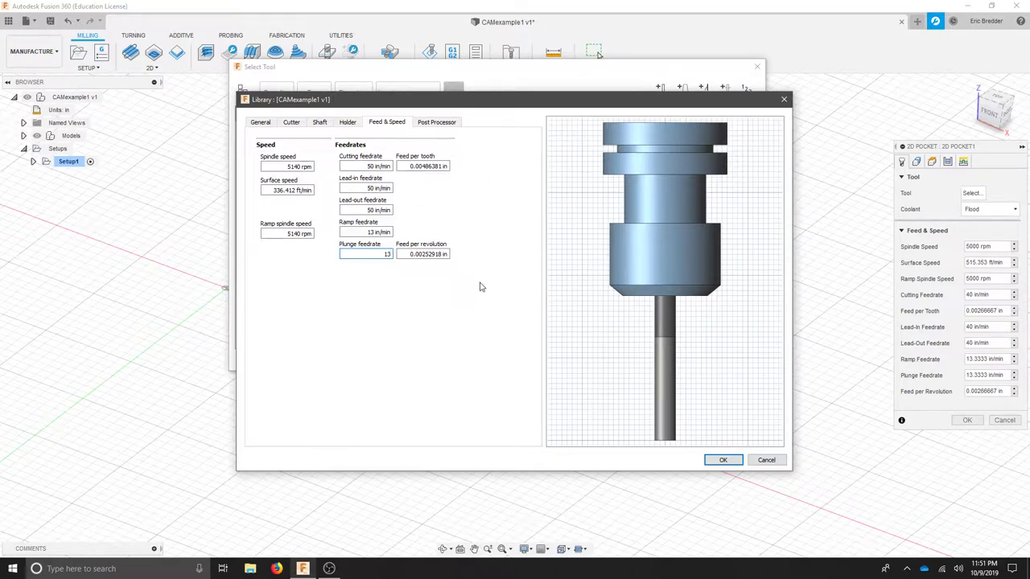
Step: Add the post-processor comment .25 2 Flute, set the tool's coolant to Disabled, and save the tool
{"action": "left_click", "coordinate": [438, 123]}
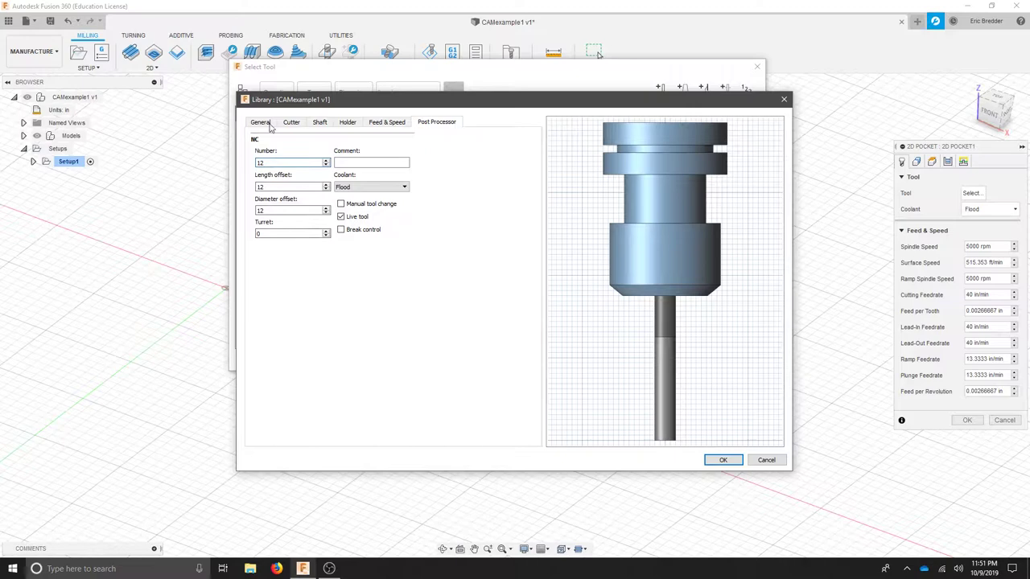
{"action": "left_click", "coordinate": [351, 161]}
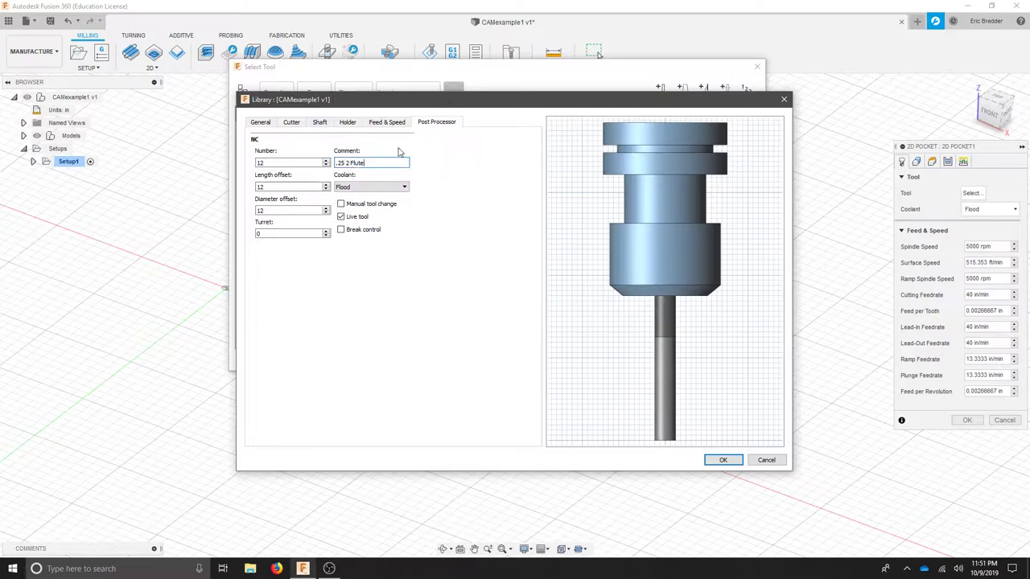
{"action": "left_click", "coordinate": [370, 187]}
{"action": "left_click", "coordinate": [390, 201]}
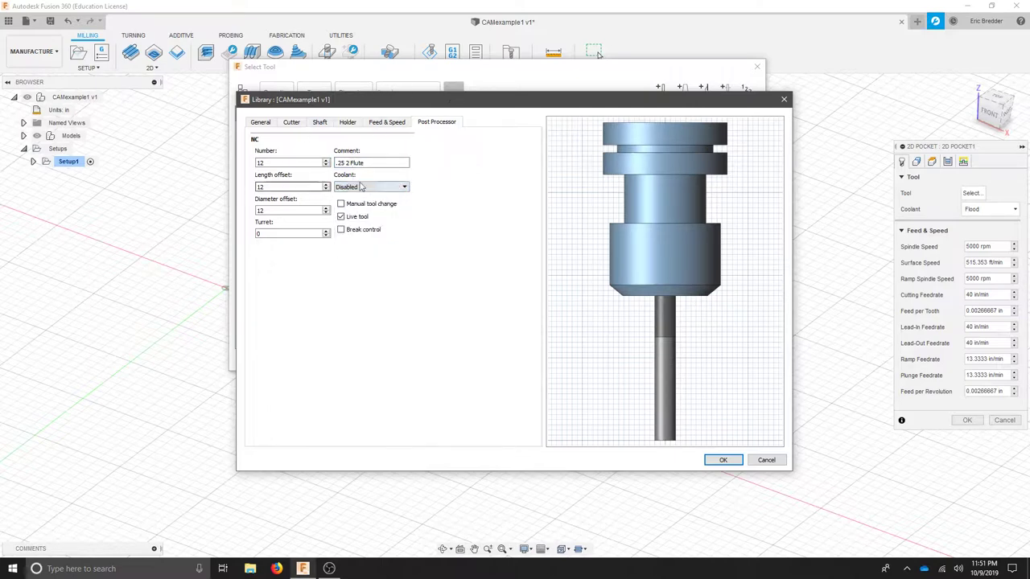
{"action": "left_click", "coordinate": [723, 460]}
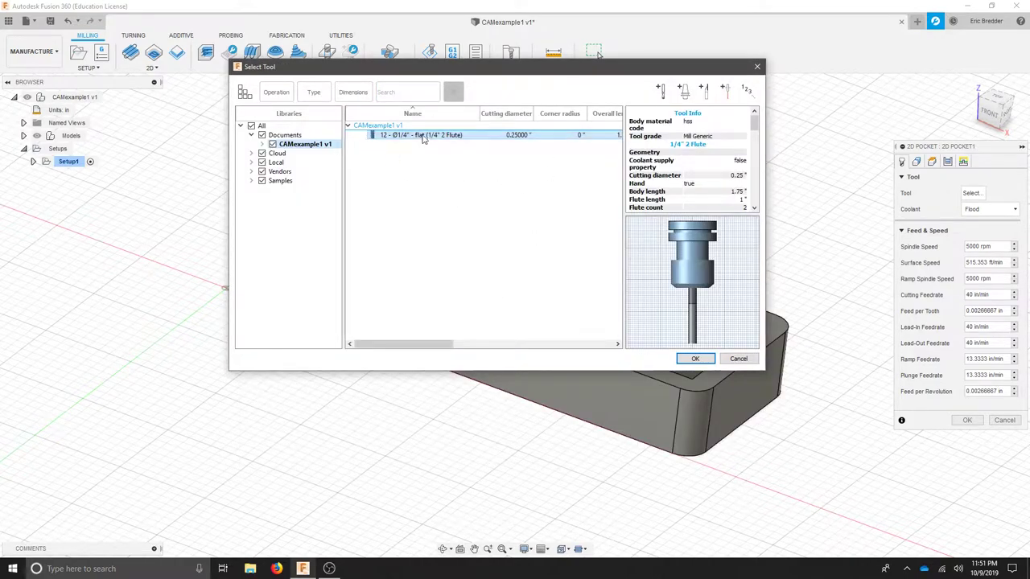
Step: Assign the 1/4" flat end mill to the 2D Pocket operation and select the tray's pocket floor as its geometry
{"action": "left_click", "coordinate": [692, 358]}
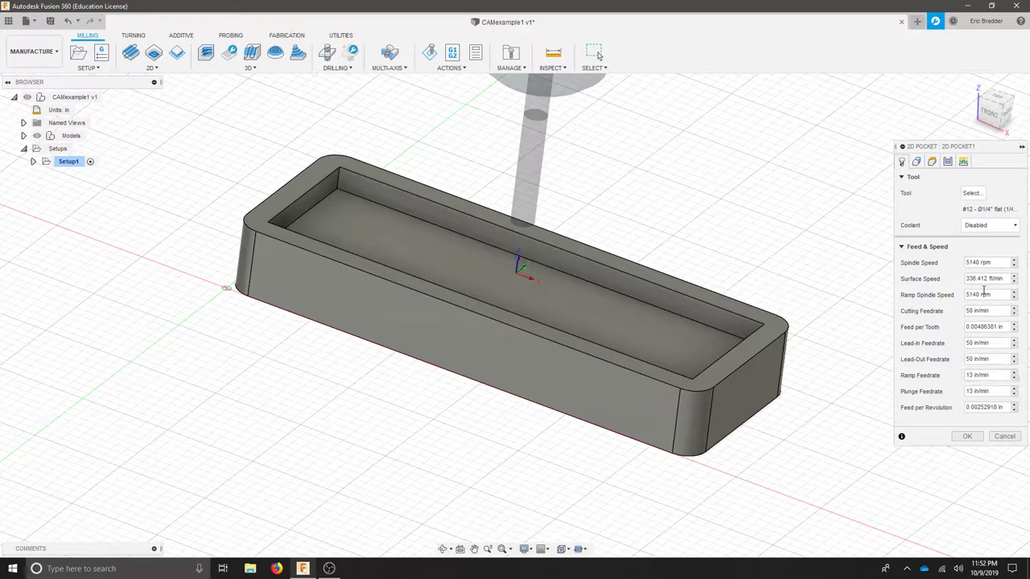
{"action": "left_click", "coordinate": [916, 162]}
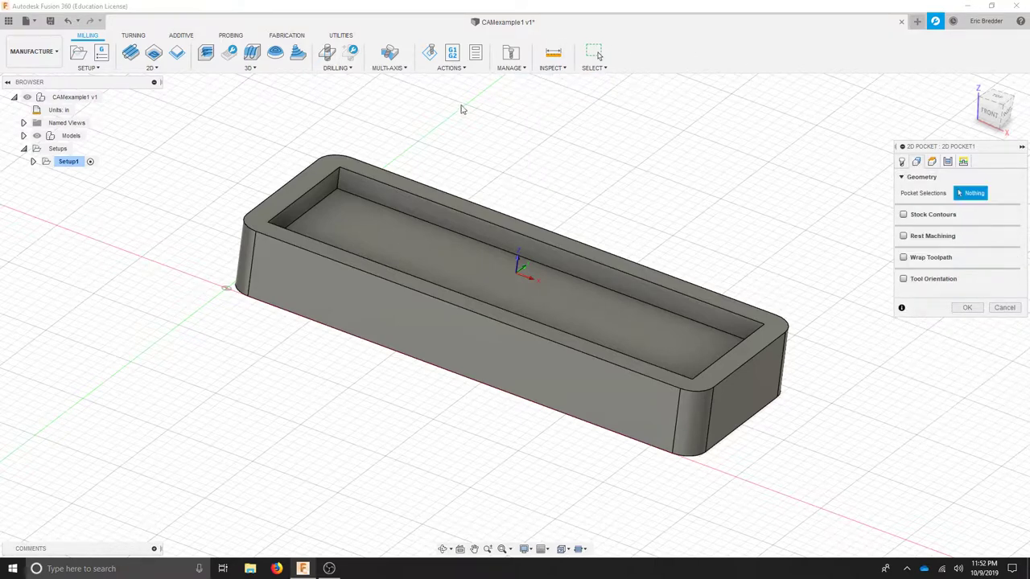
{"action": "left_click", "coordinate": [387, 211]}
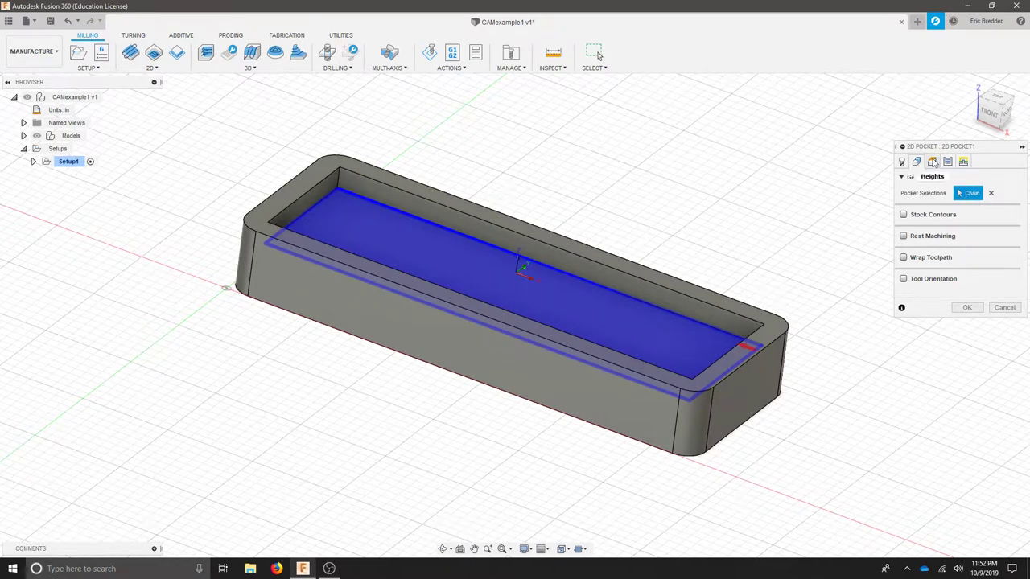
Step: Examine the pocket operation's clearance, retract, feed, top and bottom heights against the tray from the front
{"action": "left_click", "coordinate": [932, 161]}
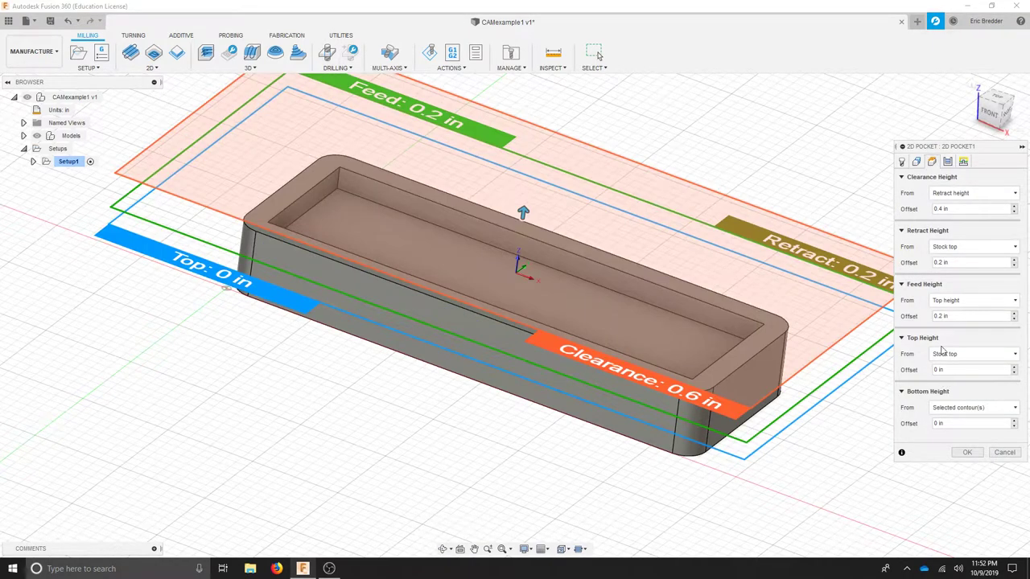
{"action": "scroll", "coordinate": [941, 347], "scroll_direction": "up", "scroll_amount": 2}
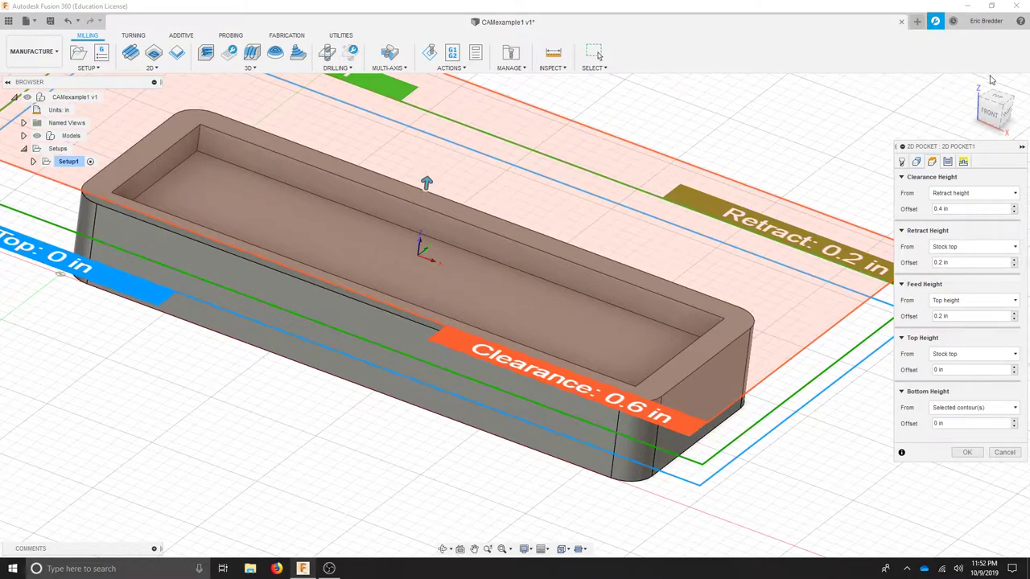
{"action": "left_click", "coordinate": [989, 113]}
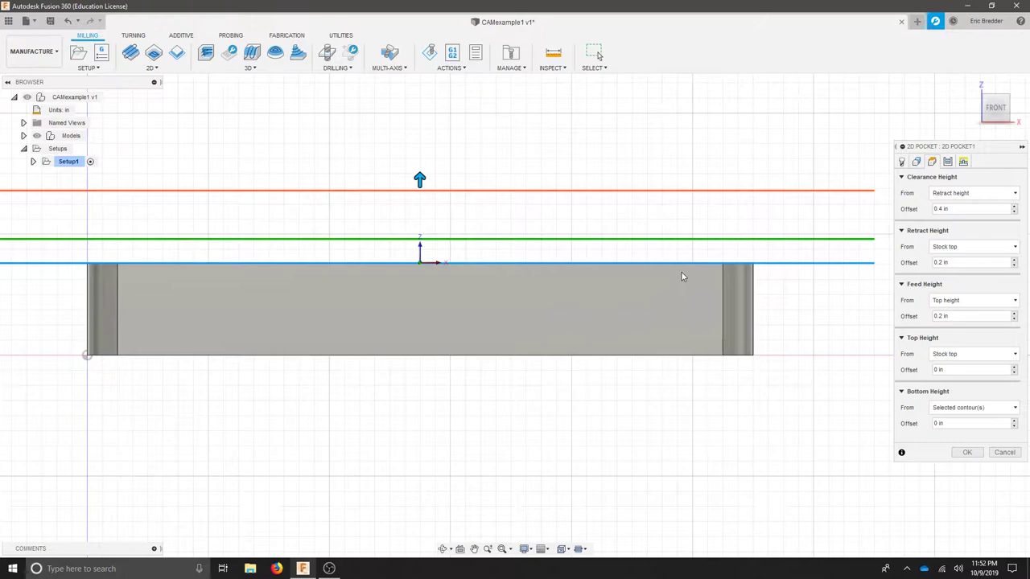
{"action": "middle_click_drag", "start_coordinate": [681, 277], "coordinate": [654, 297], "text": "shift"}
{"action": "middle_click_drag", "start_coordinate": [616, 269], "coordinate": [651, 290], "text": "shift"}
{"action": "left_click", "coordinate": [995, 110]}
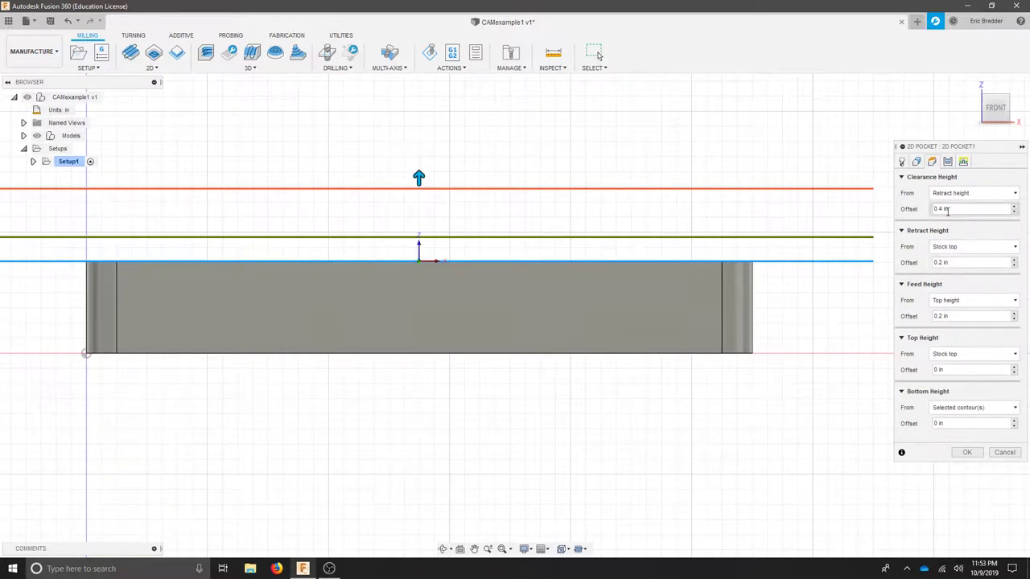
Step: Turn off Stock to Leave in the pocket operation's passes
{"action": "left_click", "coordinate": [949, 164]}
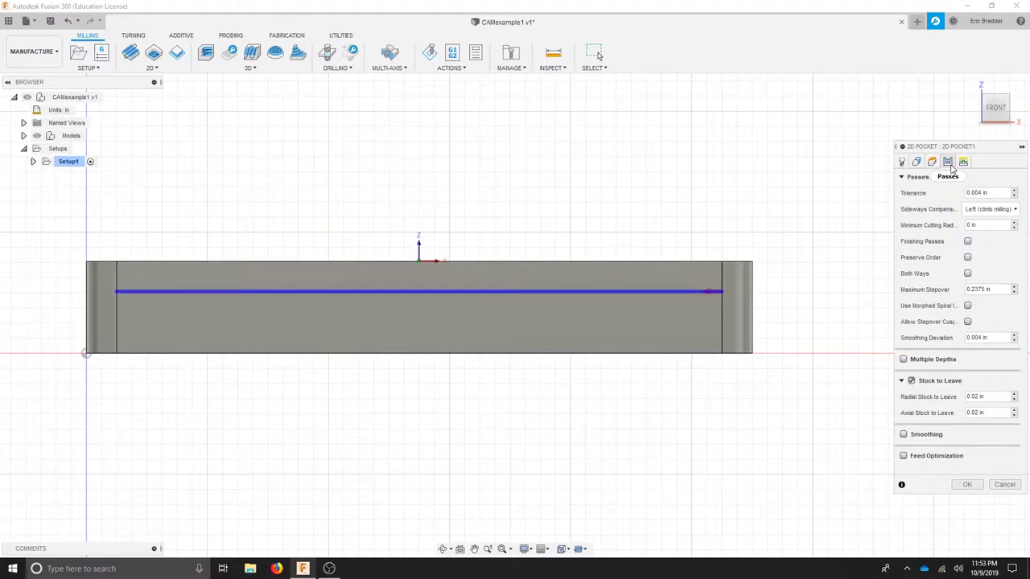
{"action": "left_click", "coordinate": [978, 289]}
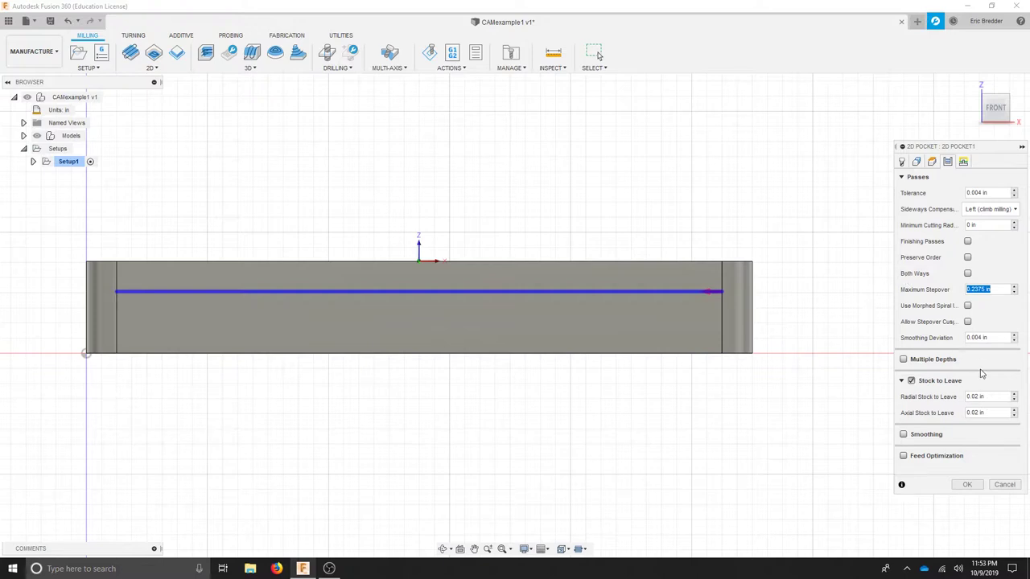
{"action": "left_click", "coordinate": [910, 381]}
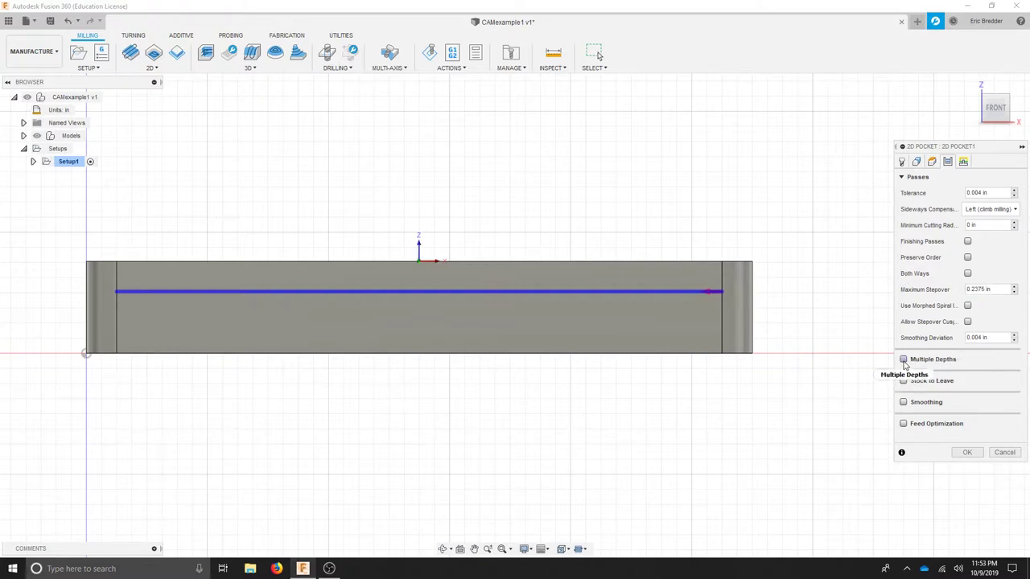
Step: Enable Multiple Depths for the pocket with a maximum roughing stepdown of .125 in and even stepdowns
{"action": "left_click", "coordinate": [903, 359]}
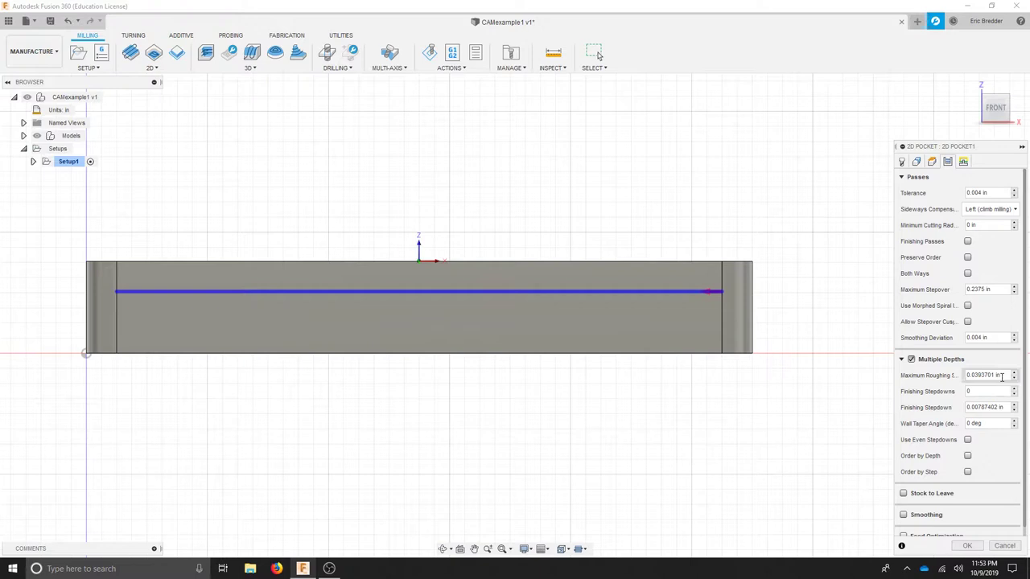
{"action": "left_click_drag", "start_coordinate": [993, 375], "coordinate": [945, 377]}
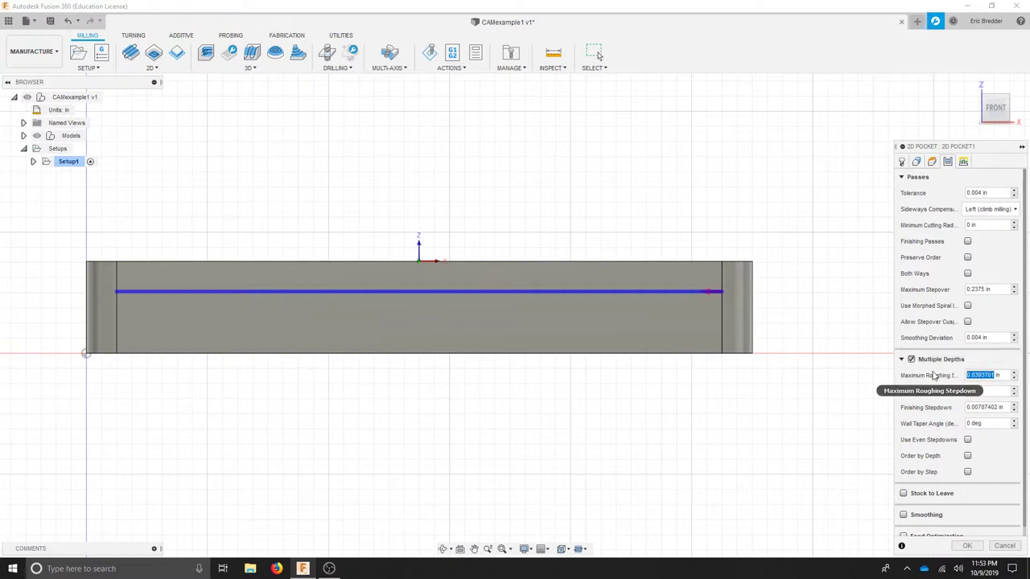
{"action": "key", "text": "BackSpace"}
{"action": "left_click", "coordinate": [968, 440]}
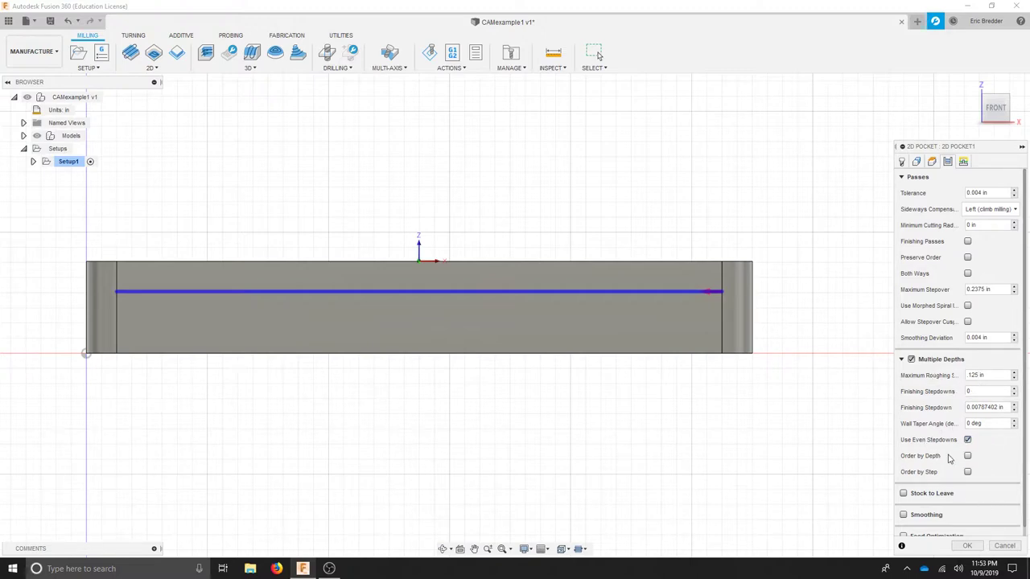
Step: Disable the pocket's lead-in and lead-out moves and generate its toolpath
{"action": "left_click", "coordinate": [963, 161]}
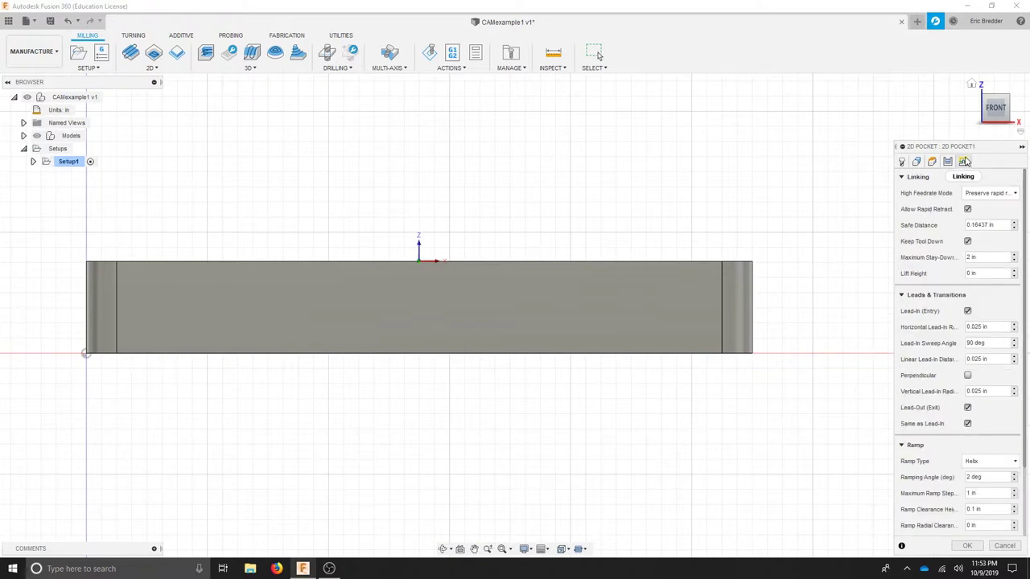
{"action": "left_click", "coordinate": [967, 310]}
{"action": "left_click", "coordinate": [967, 326]}
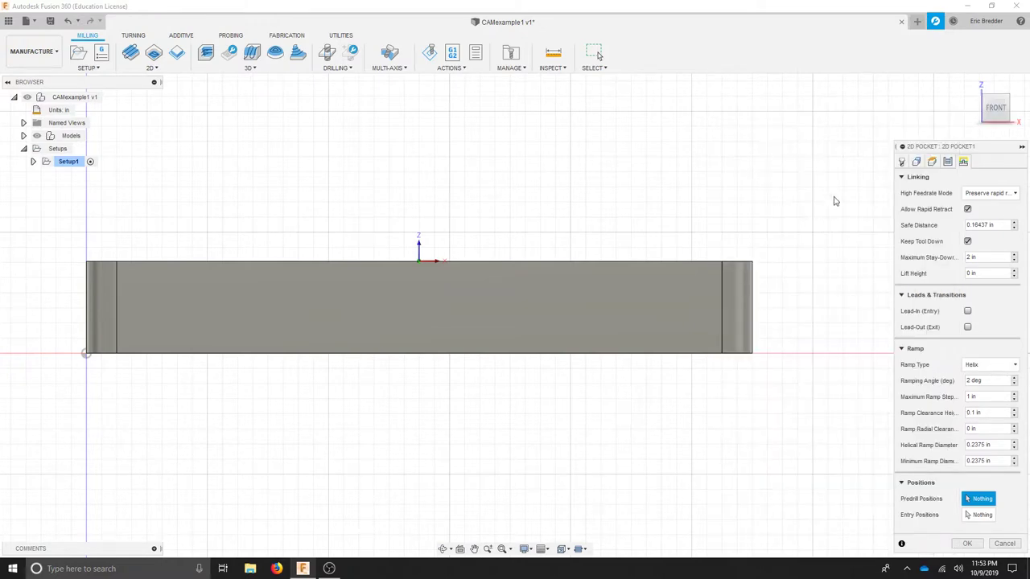
{"action": "scroll", "coordinate": [833, 207], "scroll_direction": "down", "scroll_amount": 1}
{"action": "middle_click_drag", "start_coordinate": [833, 207], "coordinate": [813, 212], "text": "shift"}
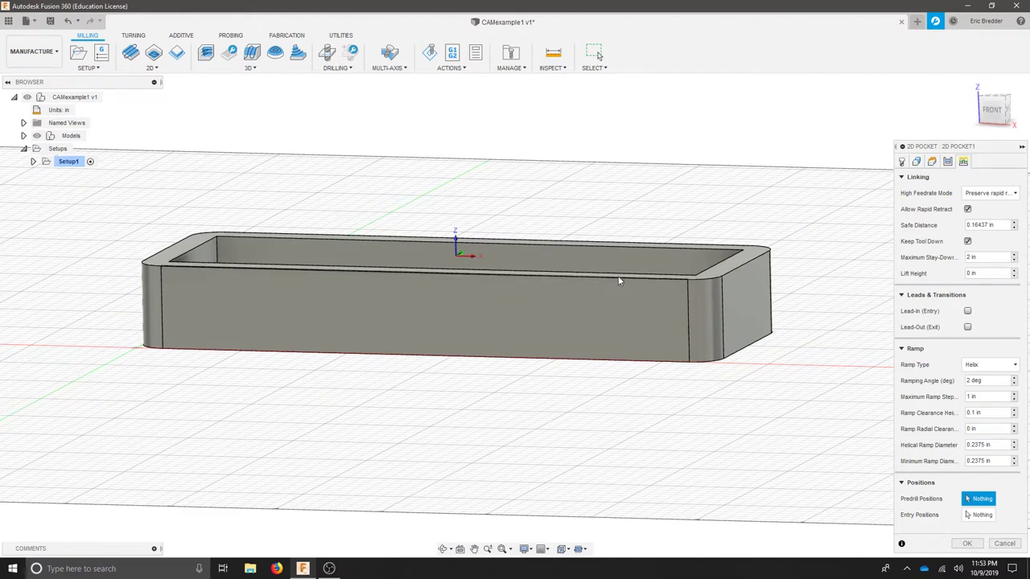
{"action": "left_click", "coordinate": [972, 546]}
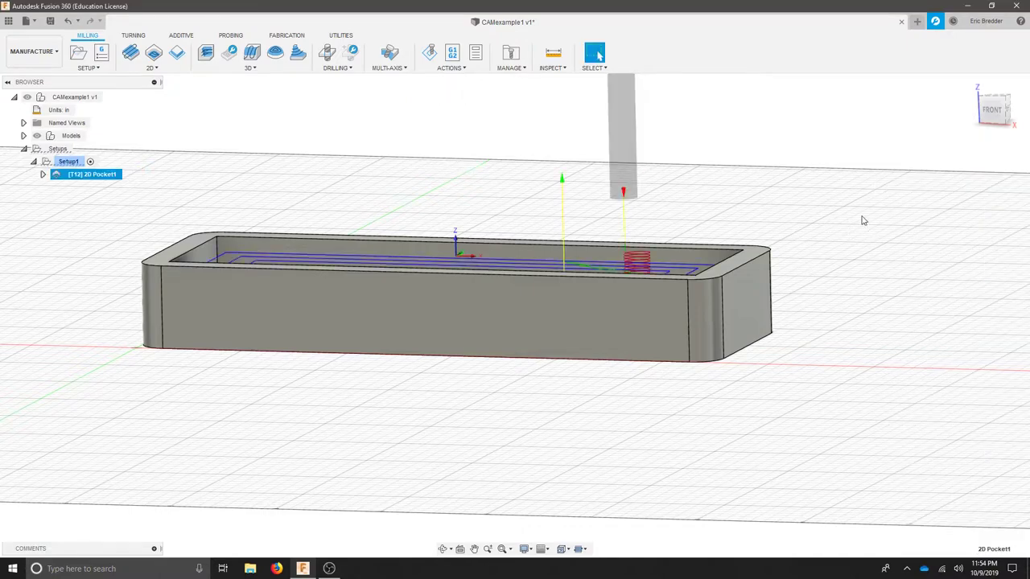
{"action": "middle_click_drag", "start_coordinate": [861, 221], "coordinate": [791, 285], "text": "shift"}
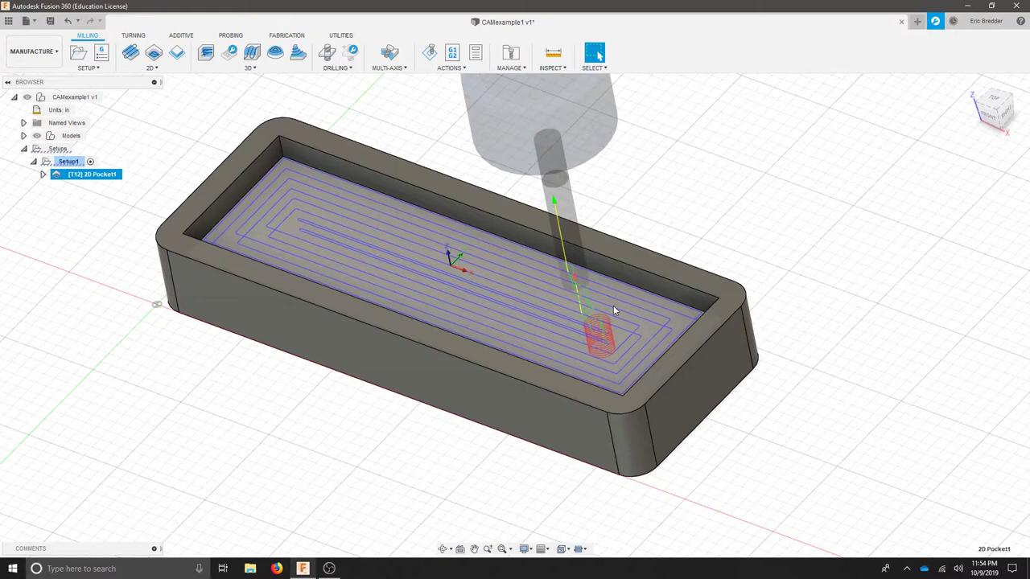
Step: Create a 2D Contour operation with the same tool and select the tray's outer bottom edge as the contour
{"action": "left_click", "coordinate": [151, 67]}
{"action": "left_click", "coordinate": [146, 120]}
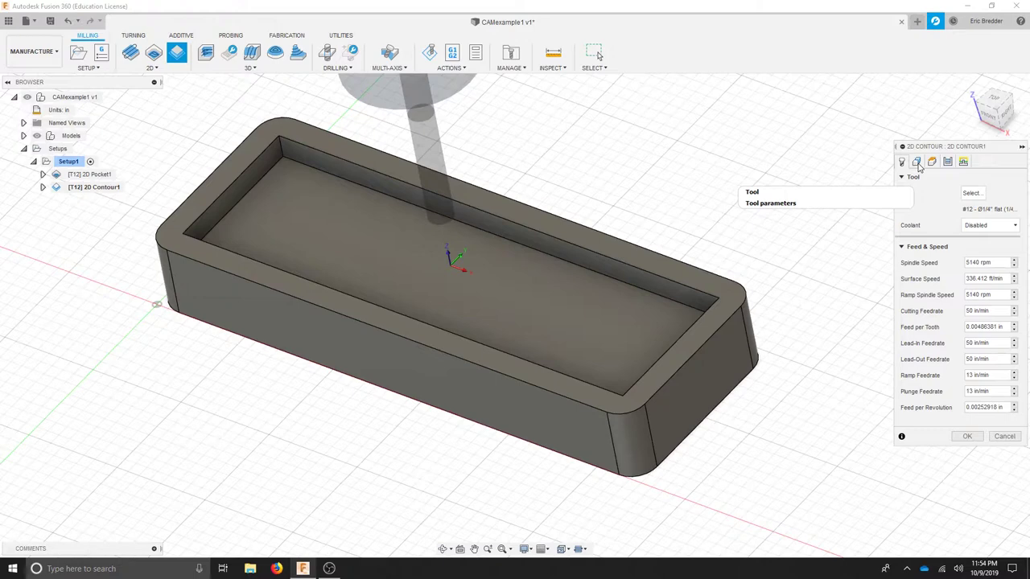
{"action": "left_click", "coordinate": [917, 162]}
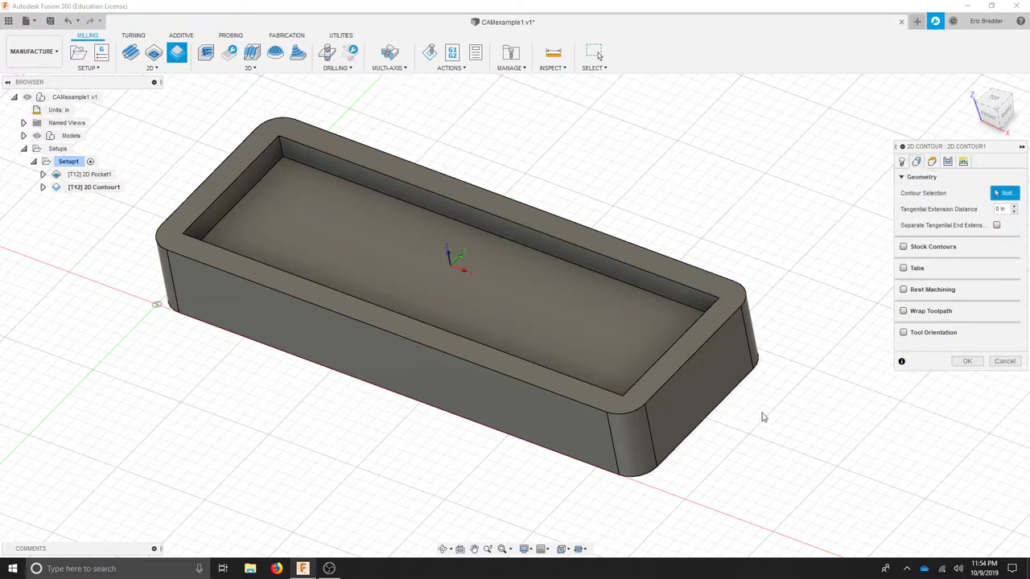
{"action": "left_click", "coordinate": [726, 407]}
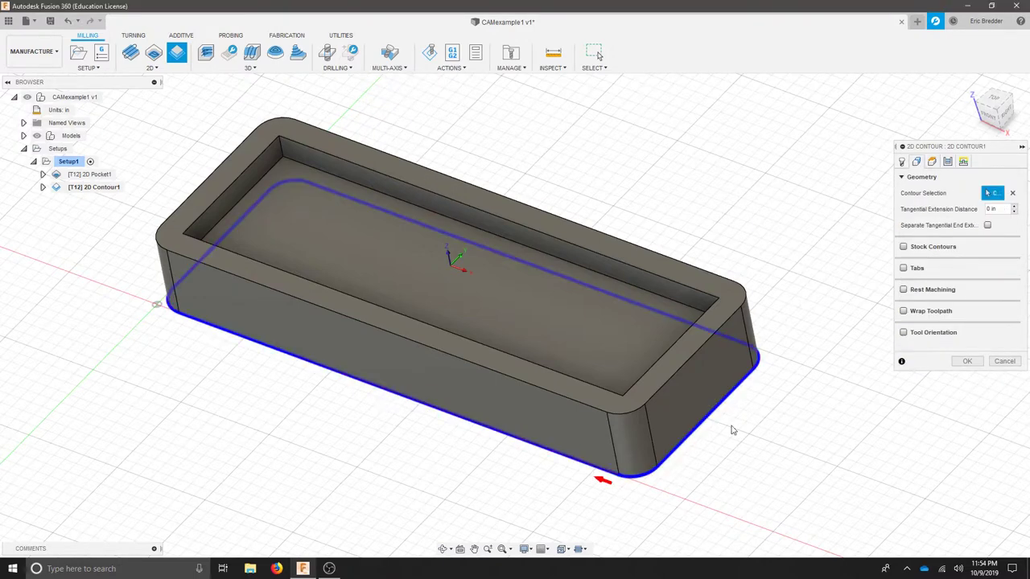
Step: Enable Multiple Depths for the 2D Contour with a maximum roughing stepdown of 0.125 in and even stepdowns
{"action": "left_click", "coordinate": [933, 162]}
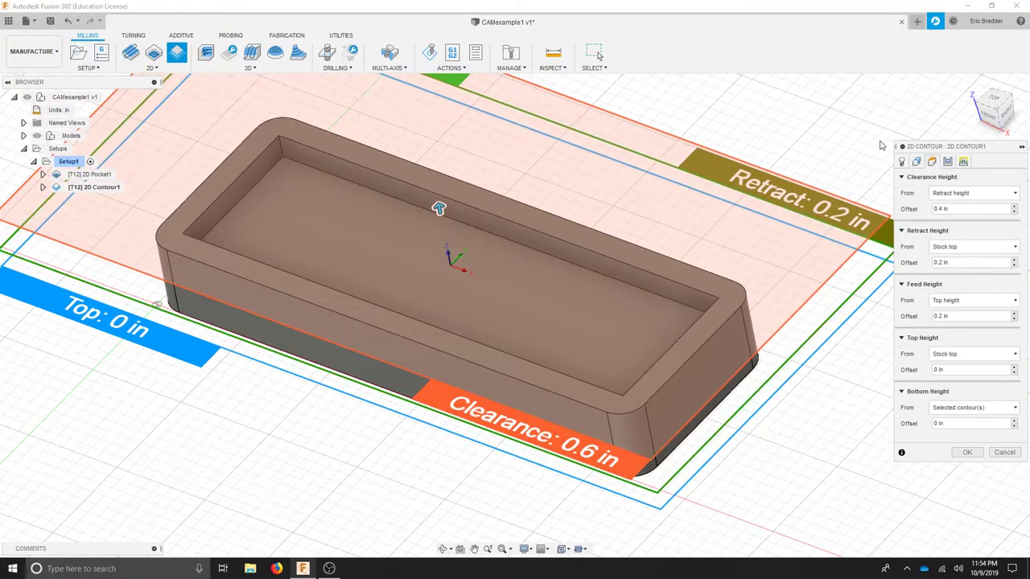
{"action": "left_click", "coordinate": [989, 112]}
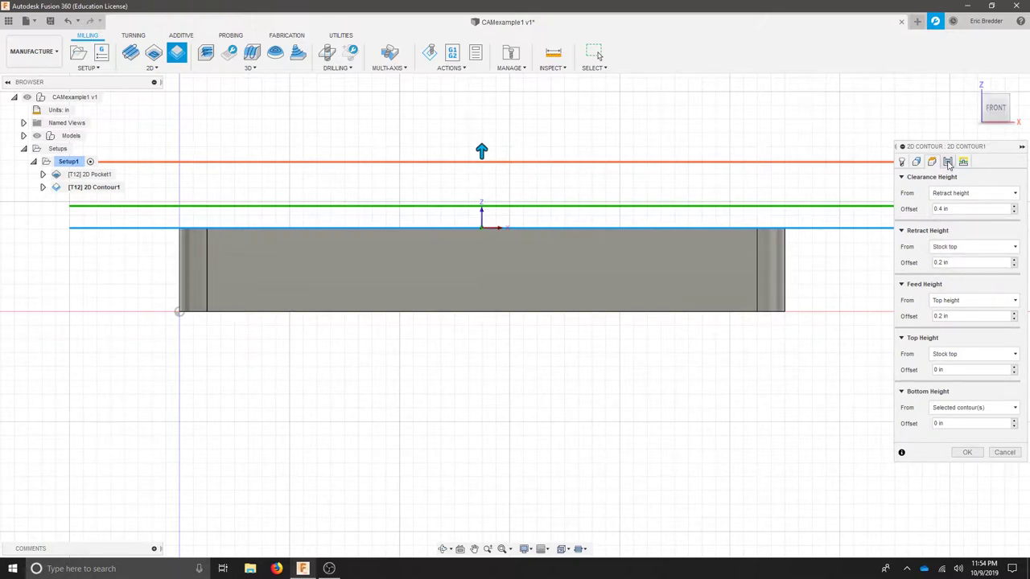
{"action": "left_click", "coordinate": [948, 162]}
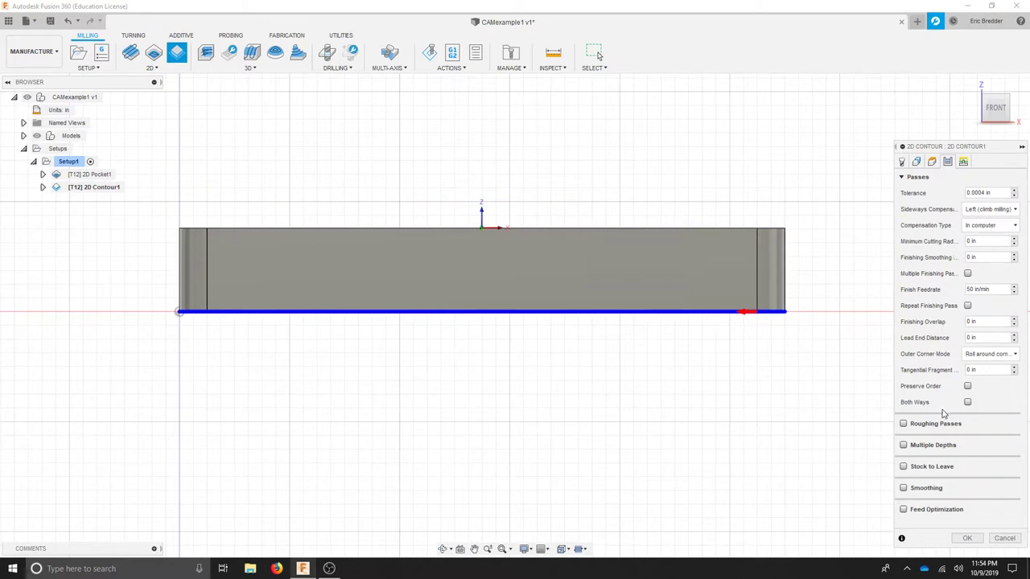
{"action": "left_click", "coordinate": [903, 445]}
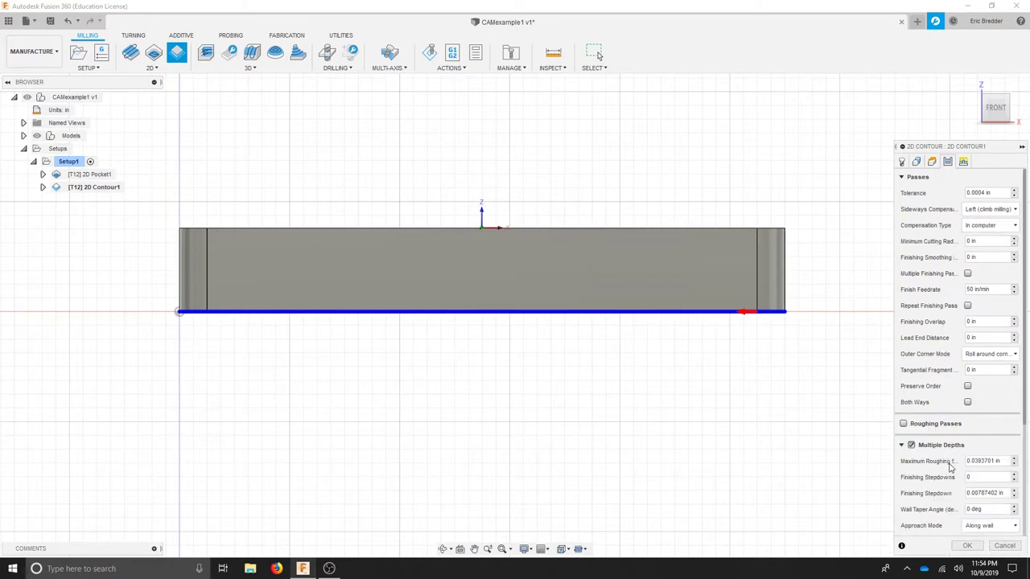
{"action": "left_click_drag", "start_coordinate": [969, 461], "coordinate": [1028, 480]}
{"action": "type", "text": "0.125"}
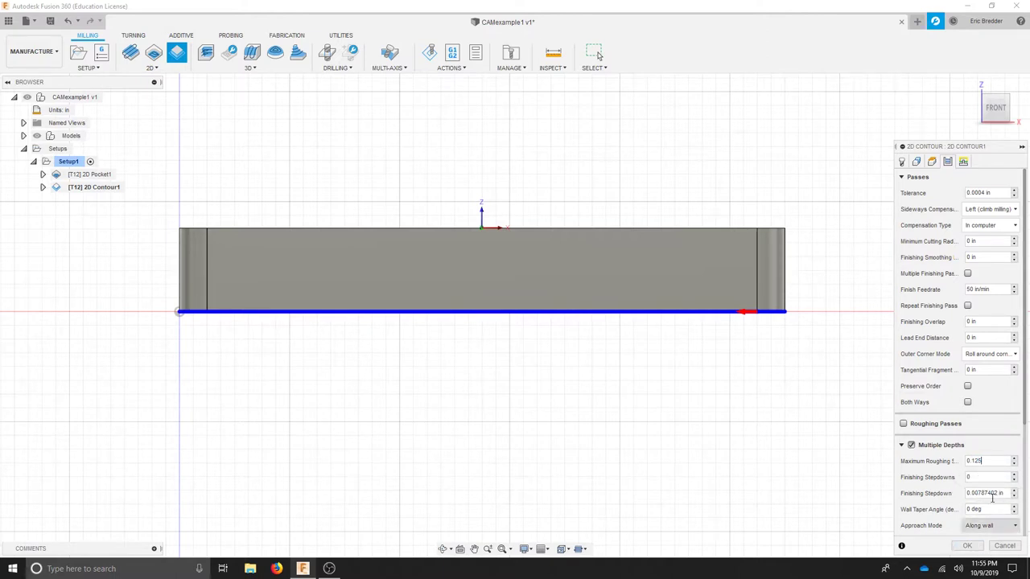
{"action": "scroll", "coordinate": [976, 490], "scroll_direction": "down", "scroll_amount": 2}
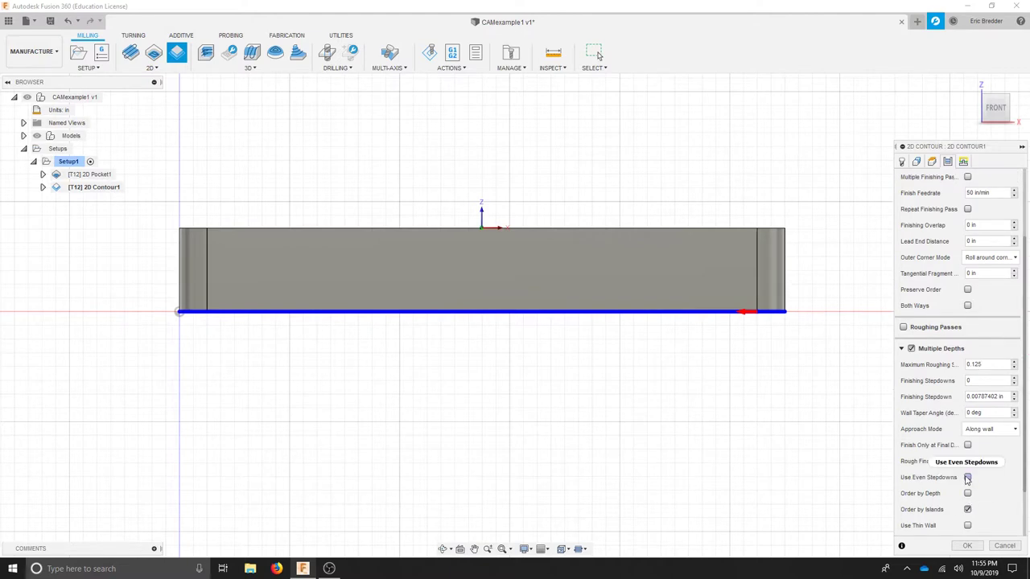
{"action": "left_click", "coordinate": [967, 478]}
Step: Disable the contour's lead-in and lead-out moves and generate its toolpath
{"action": "left_click", "coordinate": [964, 162]}
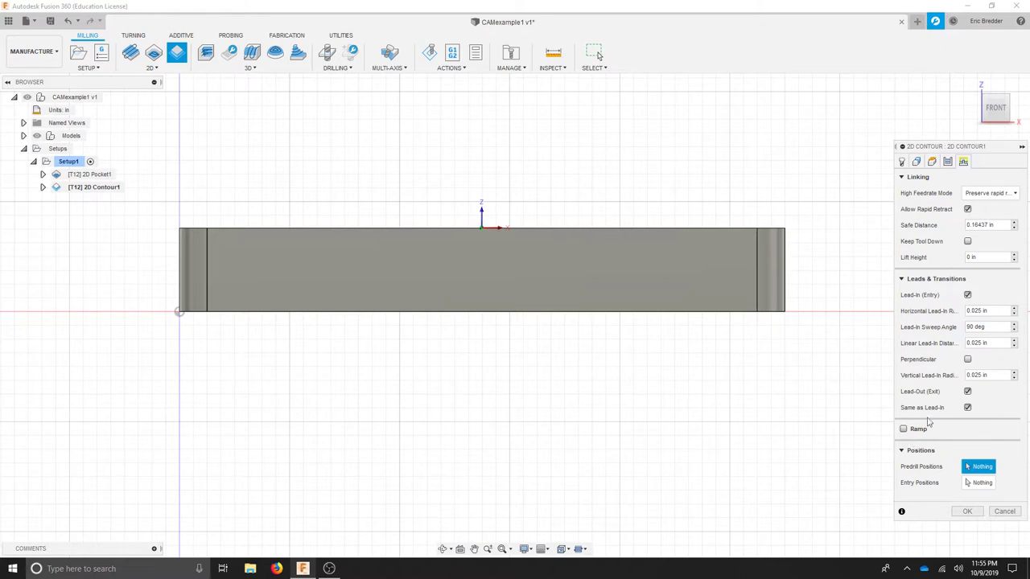
{"action": "left_click", "coordinate": [967, 295]}
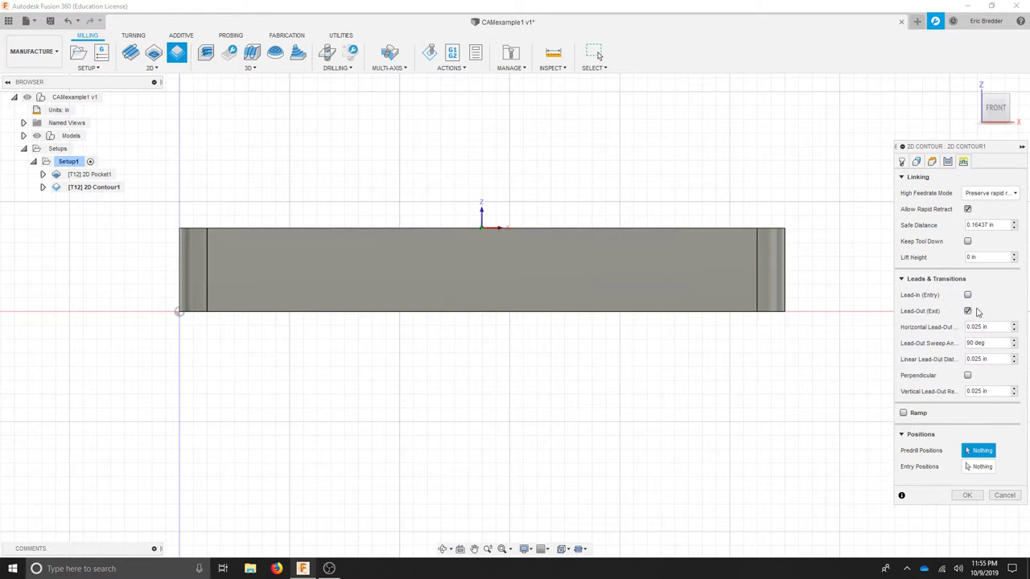
{"action": "left_click", "coordinate": [967, 310]}
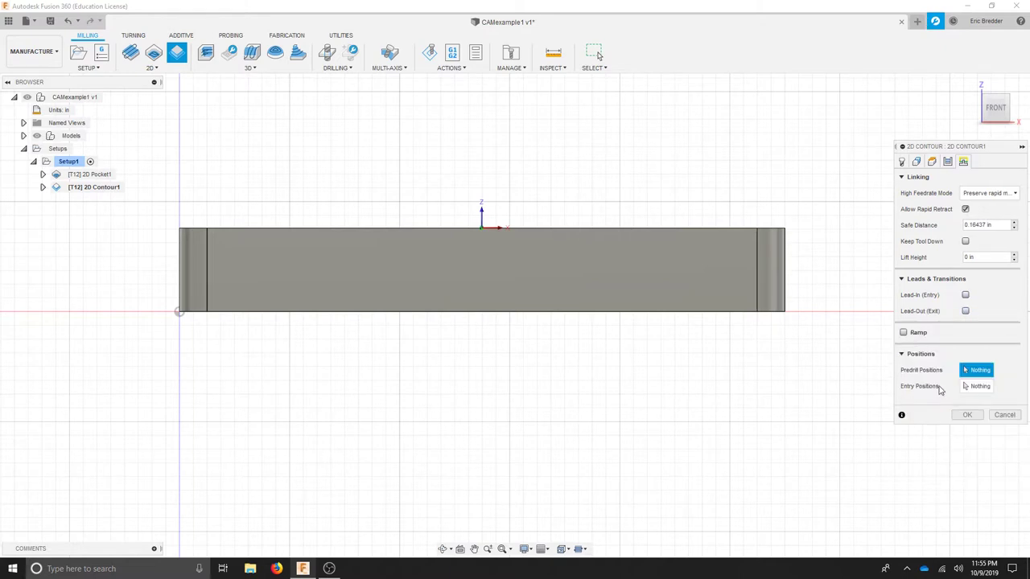
{"action": "left_click", "coordinate": [967, 415]}
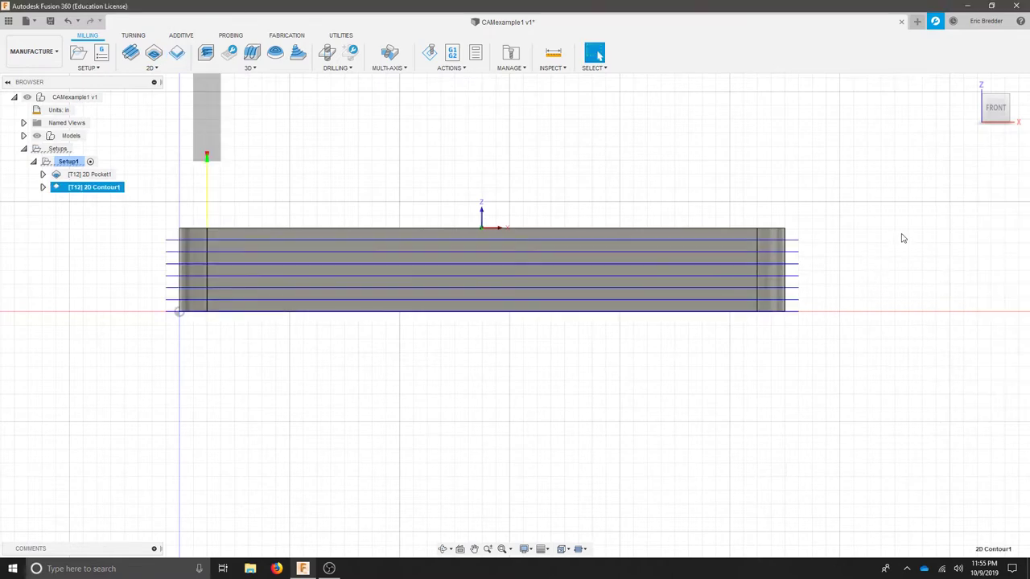
Step: Start a simulation of all operations in Setup1 with the stock displayed
{"action": "key", "text": "F6"}
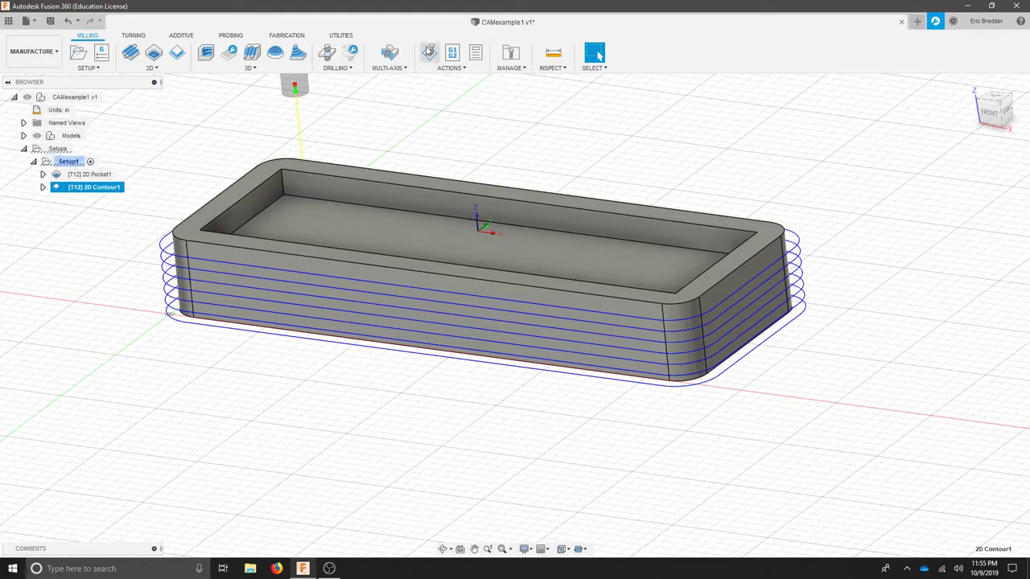
{"action": "left_click", "coordinate": [78, 162]}
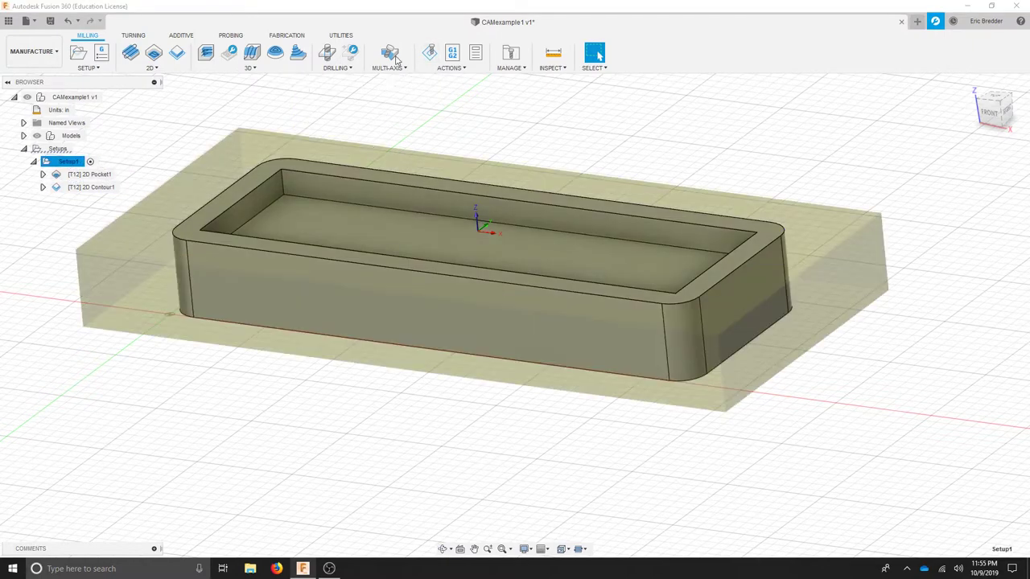
{"action": "left_click", "coordinate": [429, 54]}
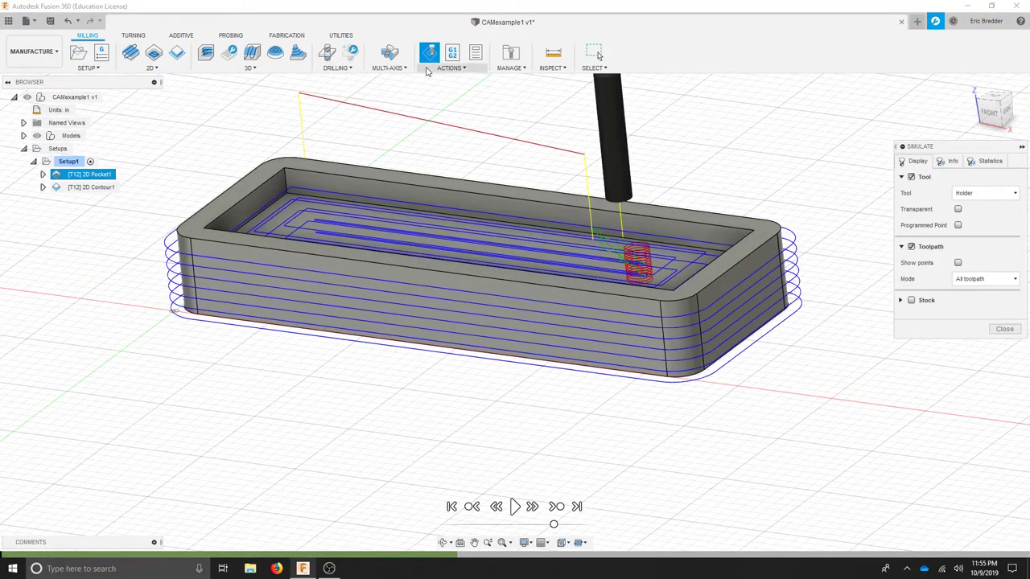
{"action": "left_click", "coordinate": [911, 300]}
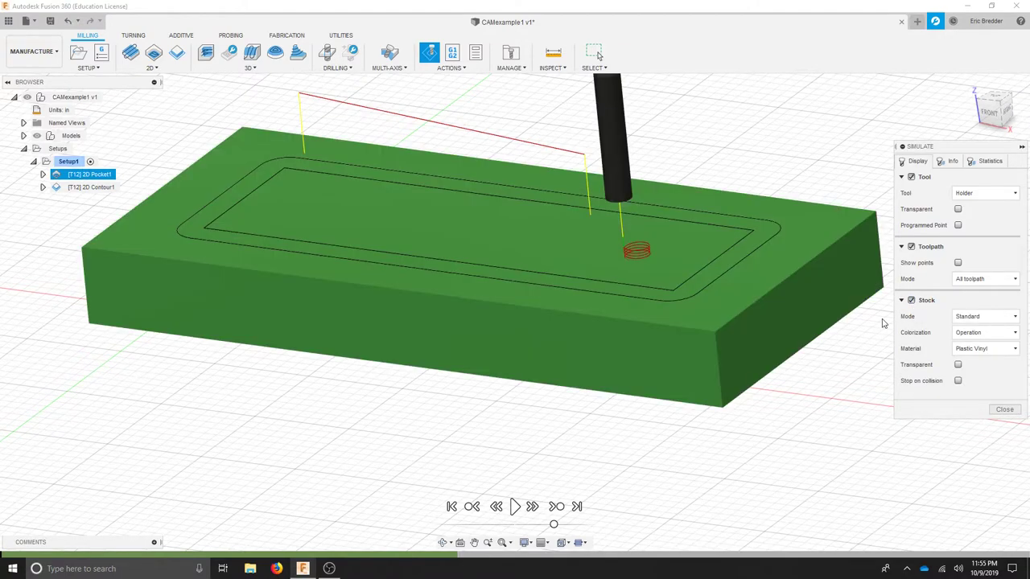
Step: Colorize the simulated stock by Material with Wall Paint and play the simulation through both operations
{"action": "left_click", "coordinate": [997, 332]}
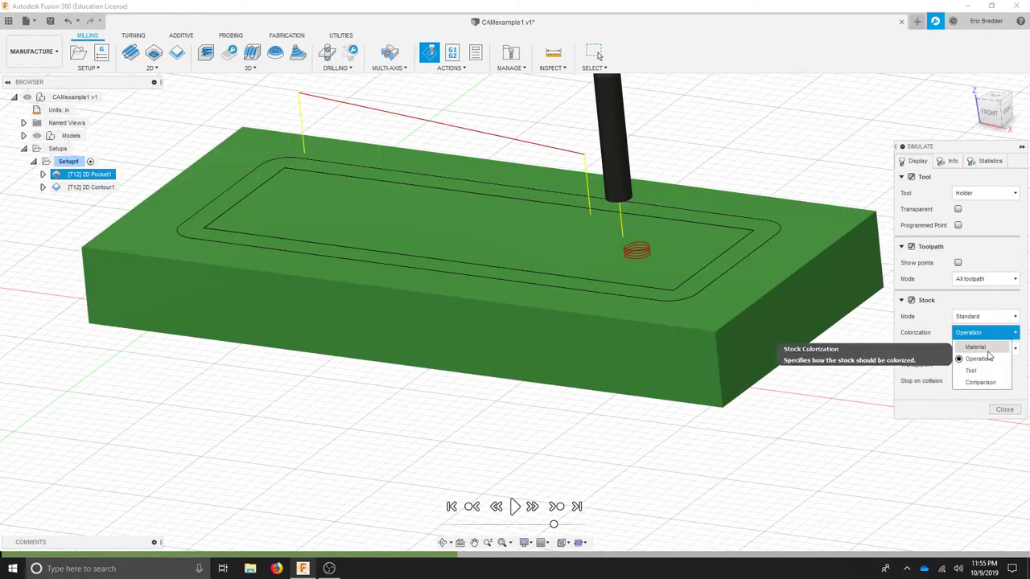
{"action": "left_click", "coordinate": [976, 347]}
{"action": "left_click", "coordinate": [996, 348]}
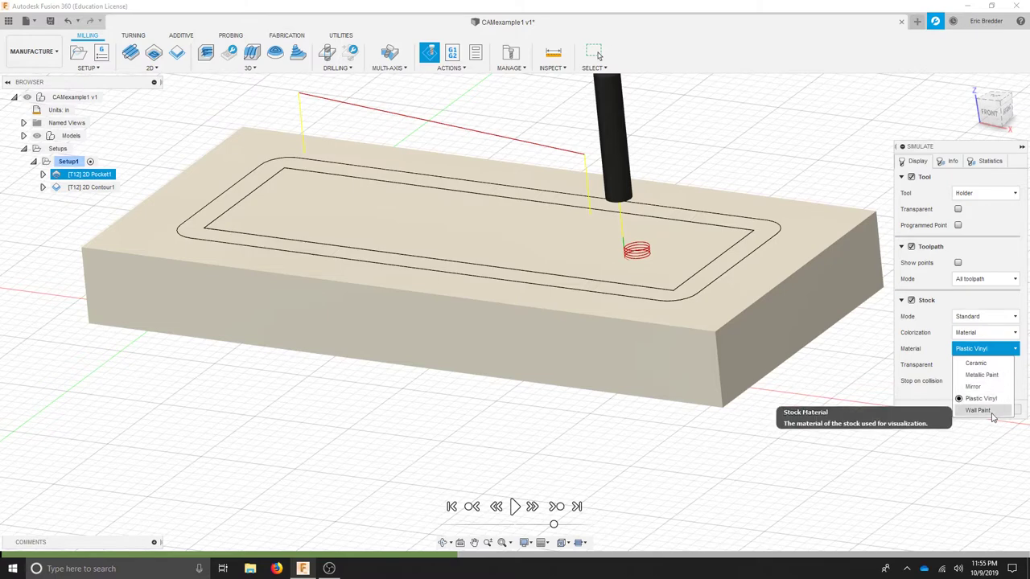
{"action": "left_click", "coordinate": [977, 410]}
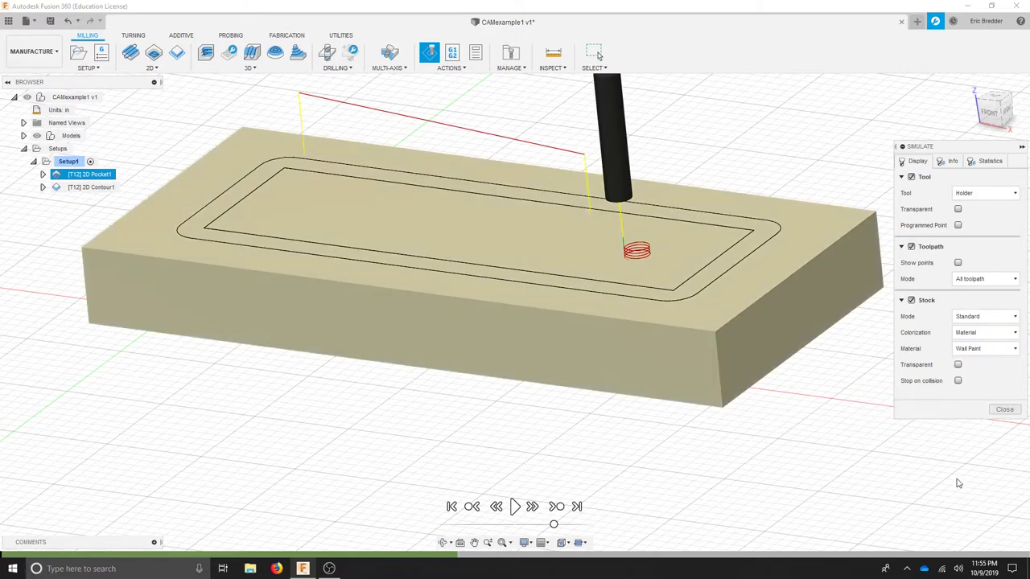
{"action": "left_click", "coordinate": [515, 506]}
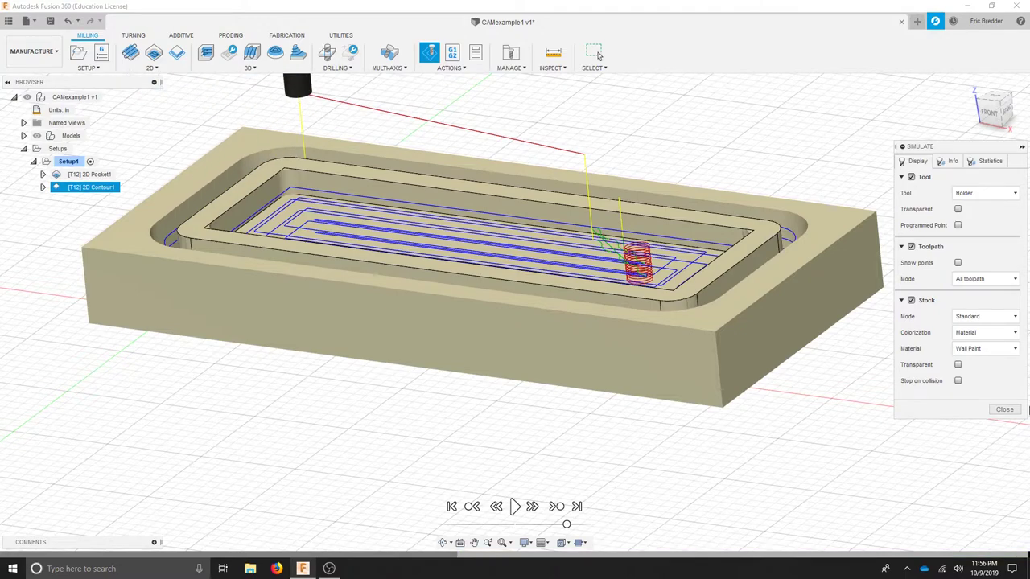
{"action": "left_click", "coordinate": [1005, 410]}
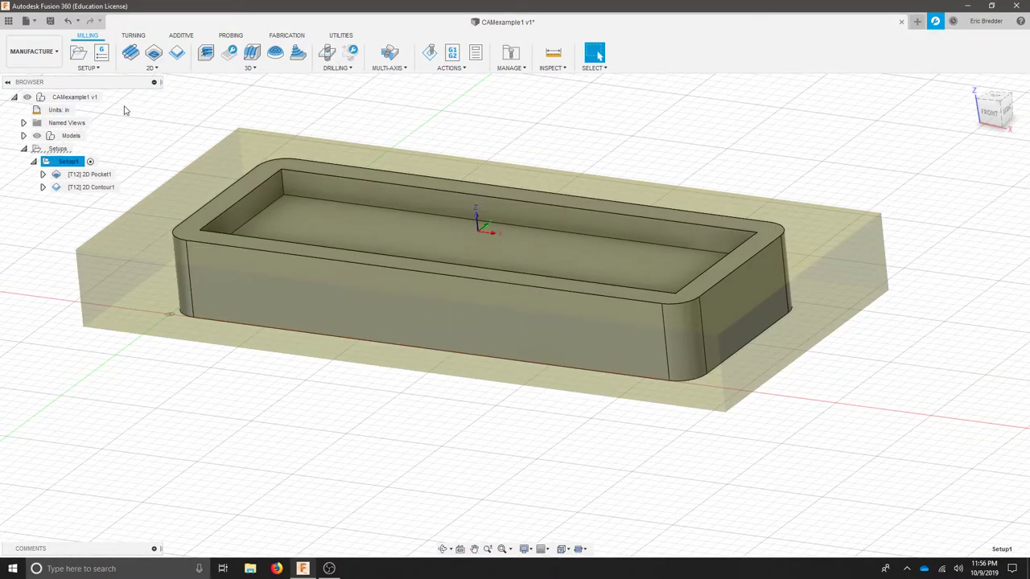
Step: Open Post Process for Setup1 and look through the available post configurations
{"action": "right_click", "coordinate": [70, 166]}
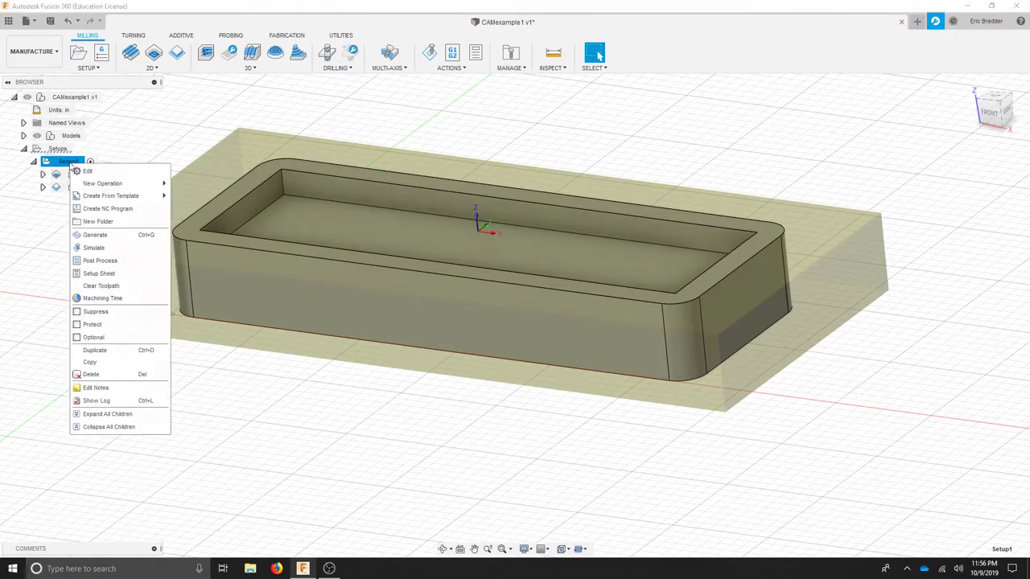
{"action": "left_click", "coordinate": [114, 261]}
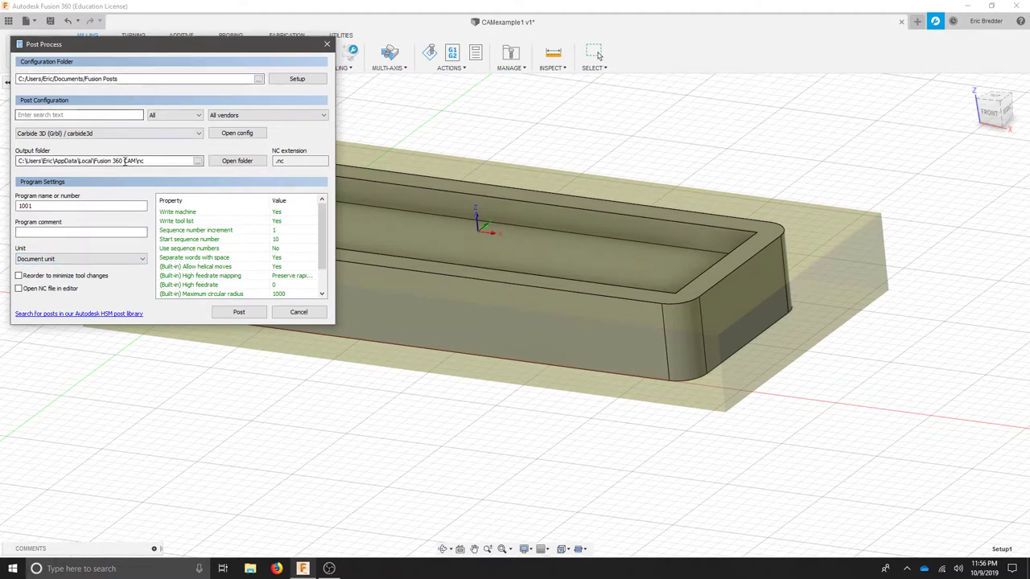
{"action": "left_click", "coordinate": [198, 136]}
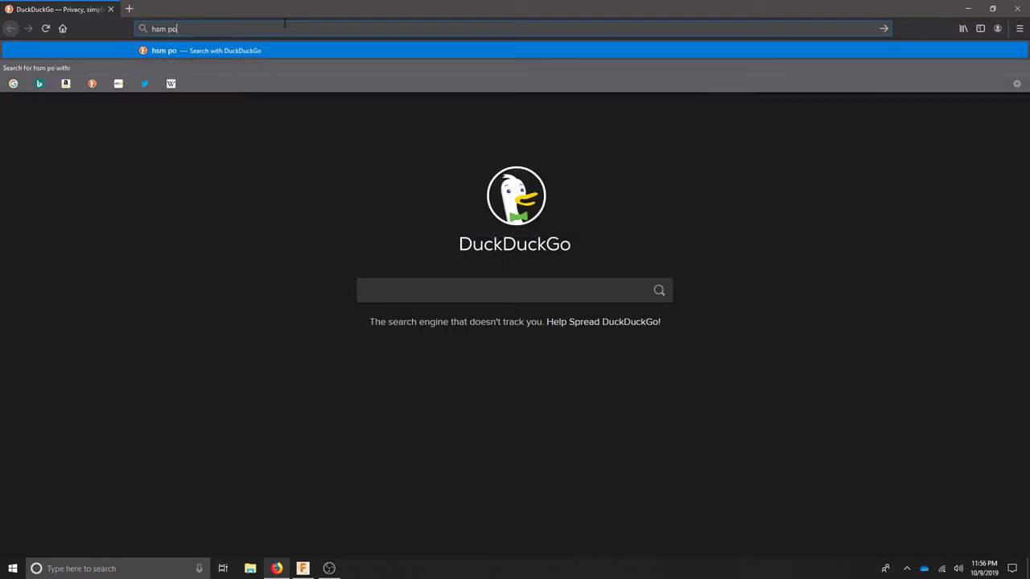
Step: Search the web in Firefox for "hsm posts" and open Autodesk's Post Library for Fusion 360 and Autodesk HSM
{"action": "type", "text": "sts"}
{"action": "key", "text": "Return"}
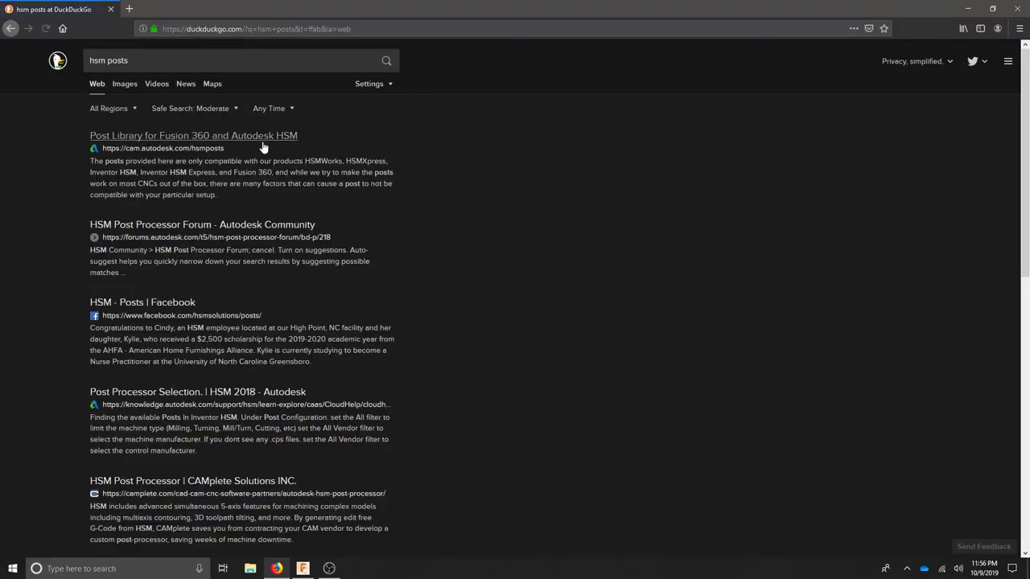
{"action": "left_click", "coordinate": [231, 138]}
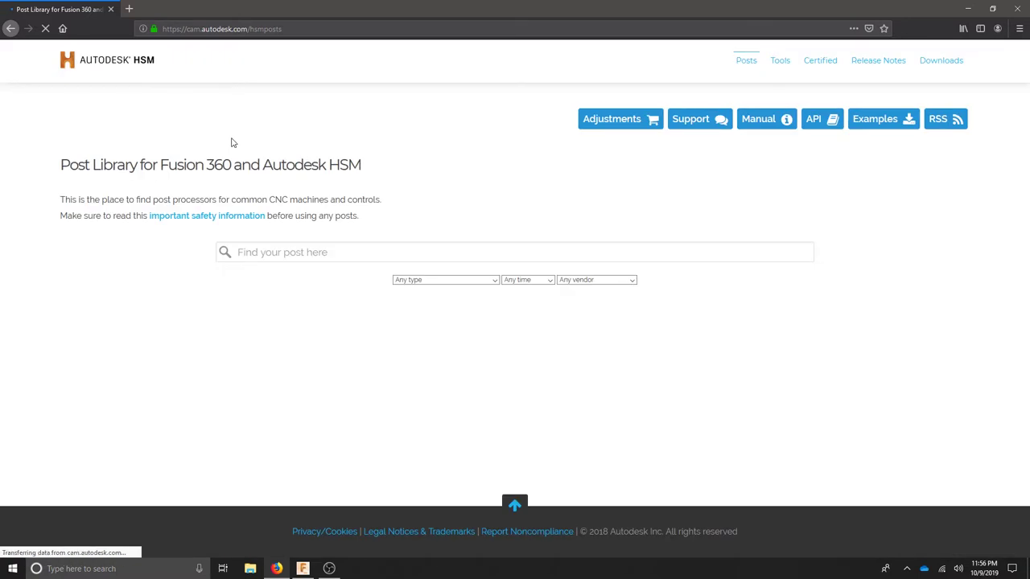
Step: Search the post library for tormach and save the Tormach PathPilot post as tormach in the Fusion Posts folder
{"action": "left_click", "coordinate": [286, 249]}
{"action": "type", "text": "tormach"}
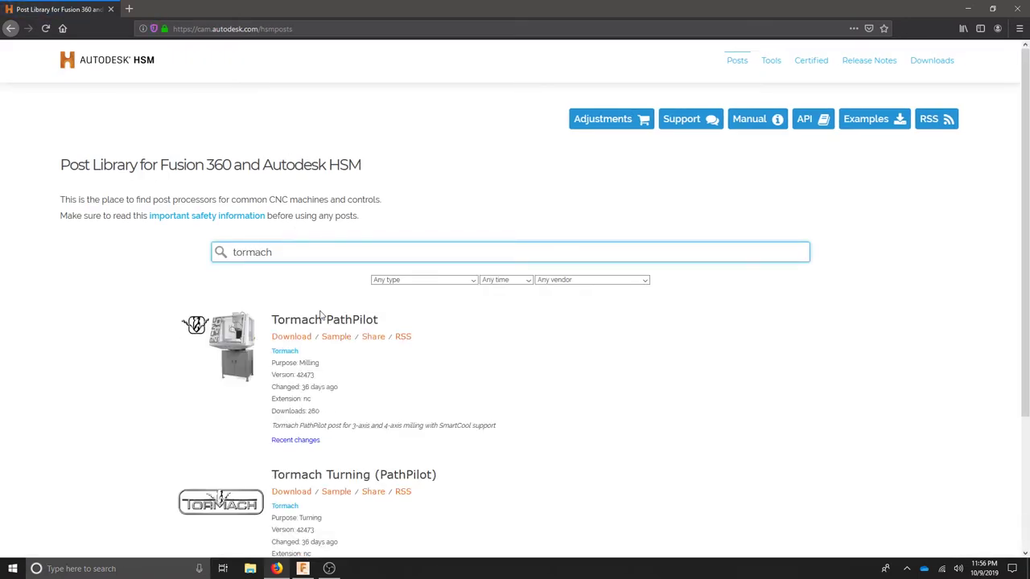
{"action": "left_click", "coordinate": [299, 337]}
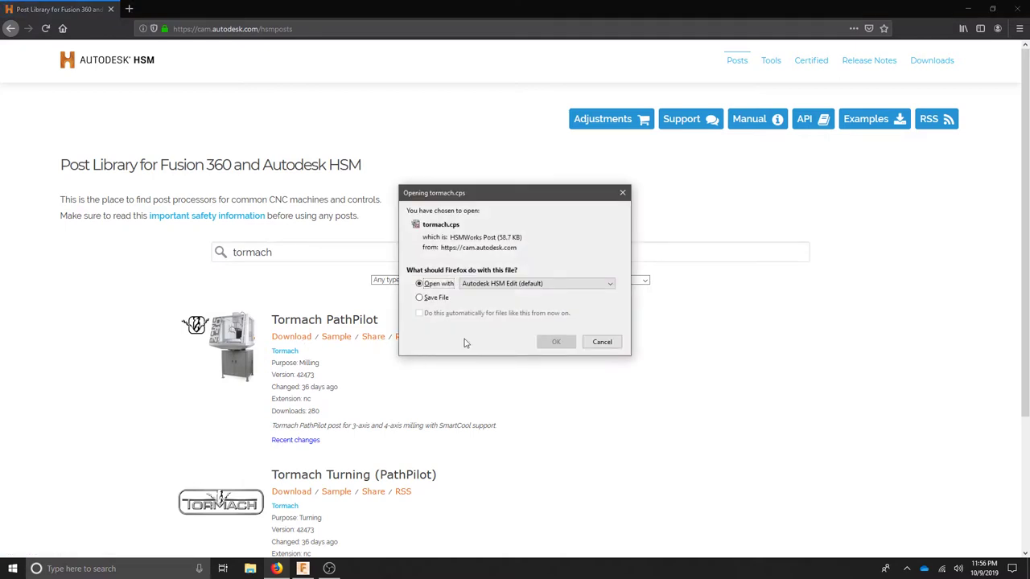
{"action": "left_click", "coordinate": [436, 297]}
{"action": "left_click", "coordinate": [555, 342]}
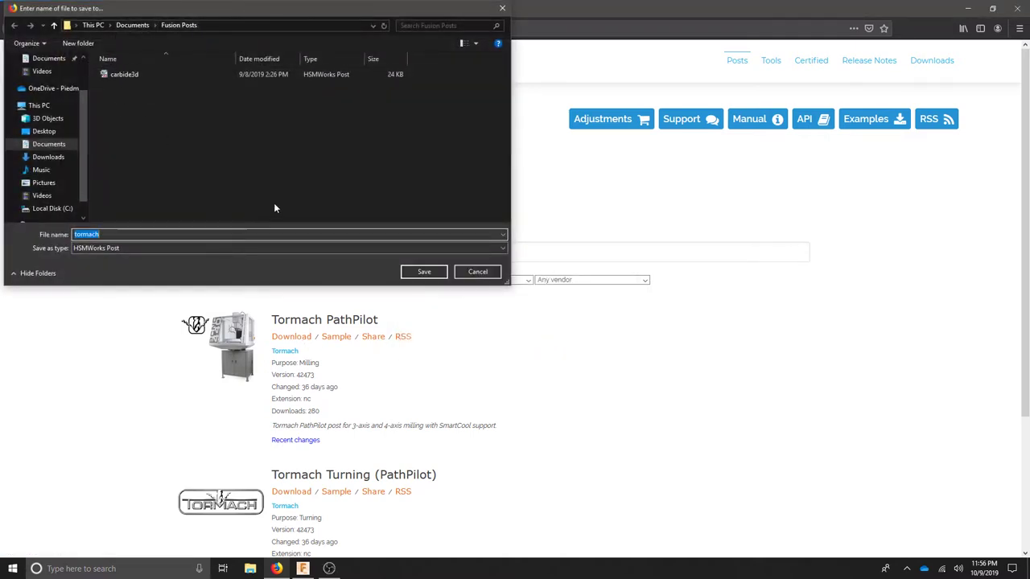
{"action": "left_click", "coordinate": [424, 273]}
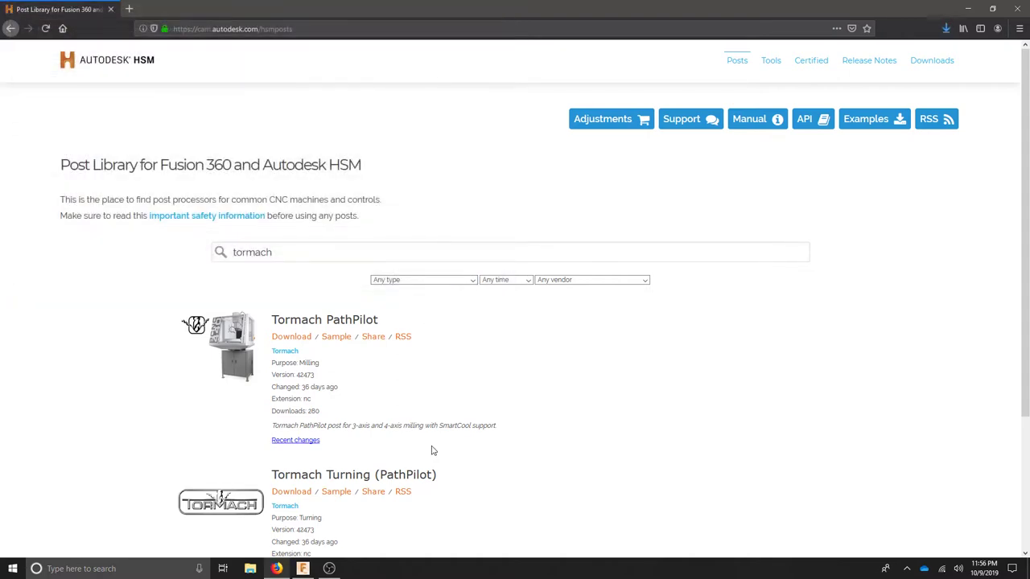
Step: Return to Fusion 360, reopen Post Process for Setup1 and choose the Tormach PathPilot / tormach post configuration
{"action": "left_click", "coordinate": [302, 568]}
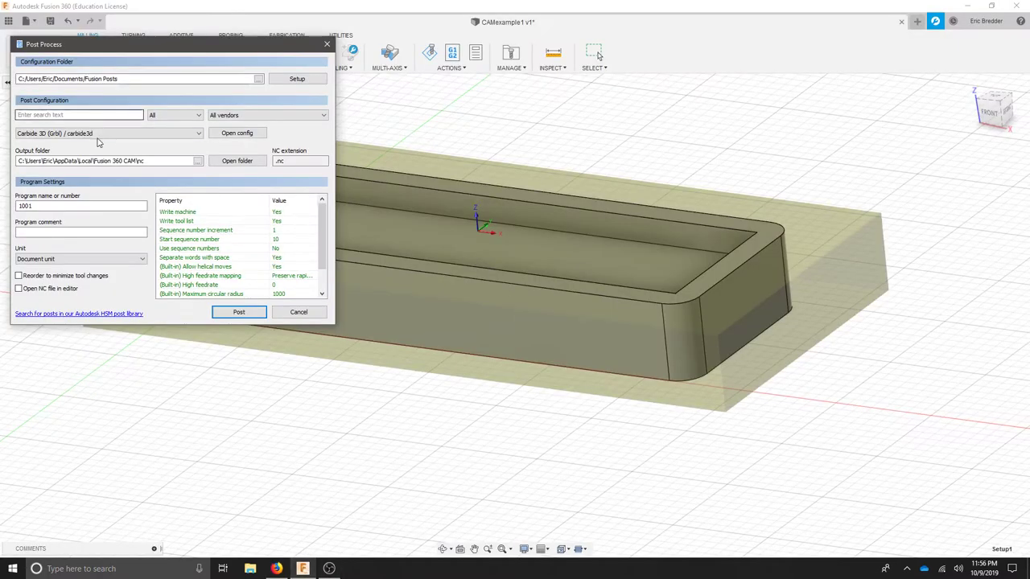
{"action": "left_click", "coordinate": [298, 313]}
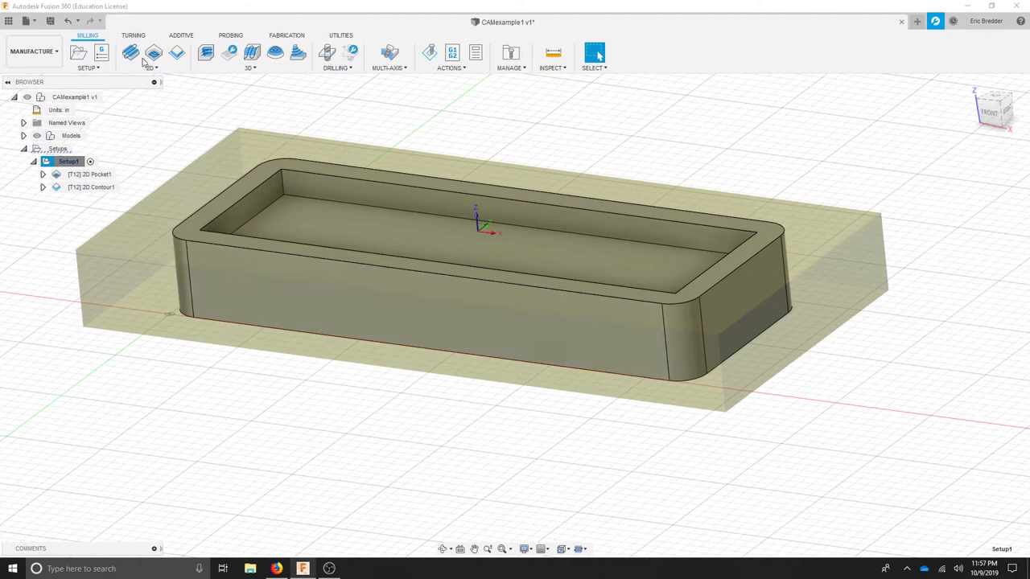
{"action": "right_click", "coordinate": [76, 163]}
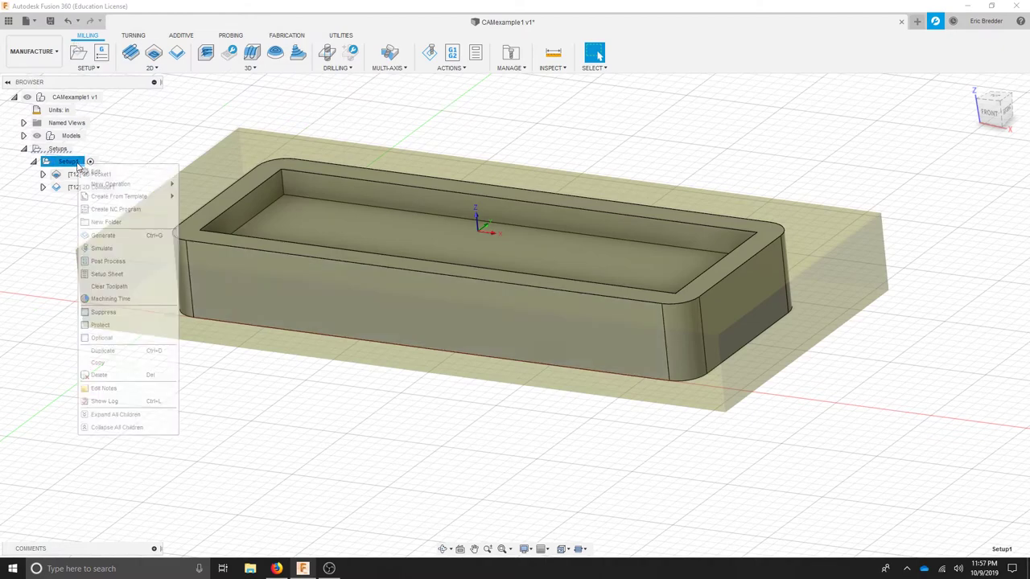
{"action": "left_click", "coordinate": [127, 267]}
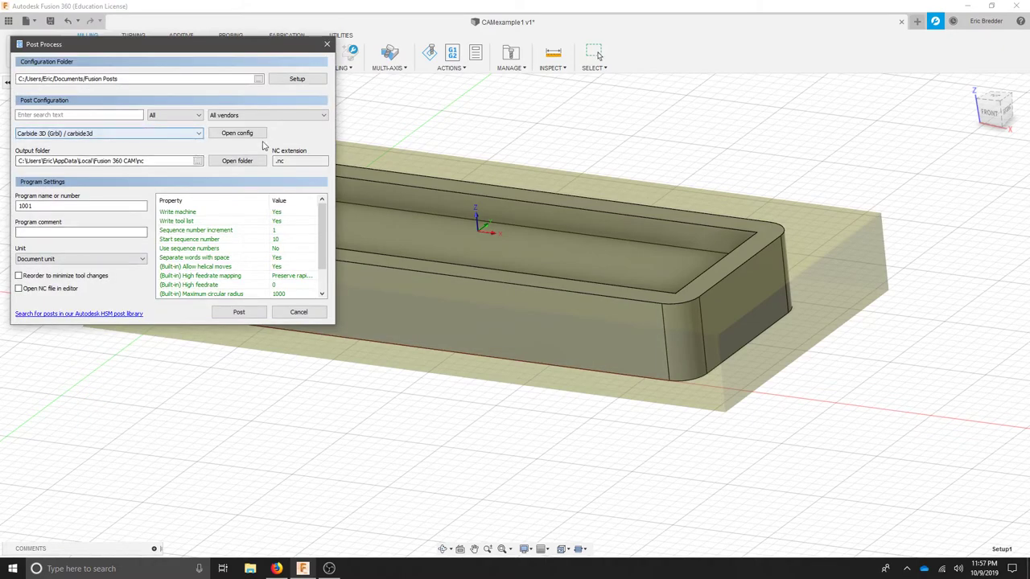
{"action": "left_click", "coordinate": [200, 134]}
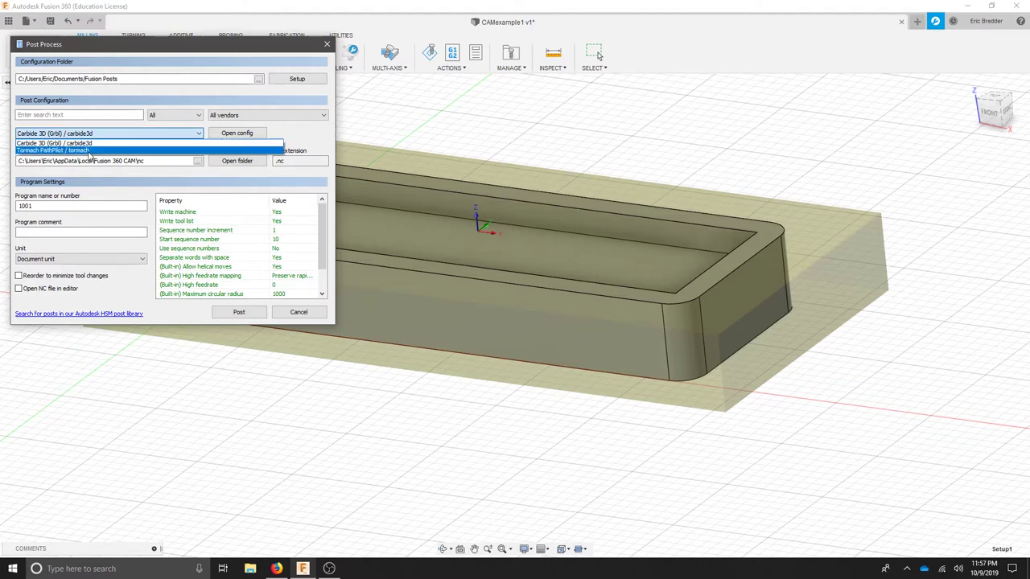
{"action": "left_click", "coordinate": [90, 152]}
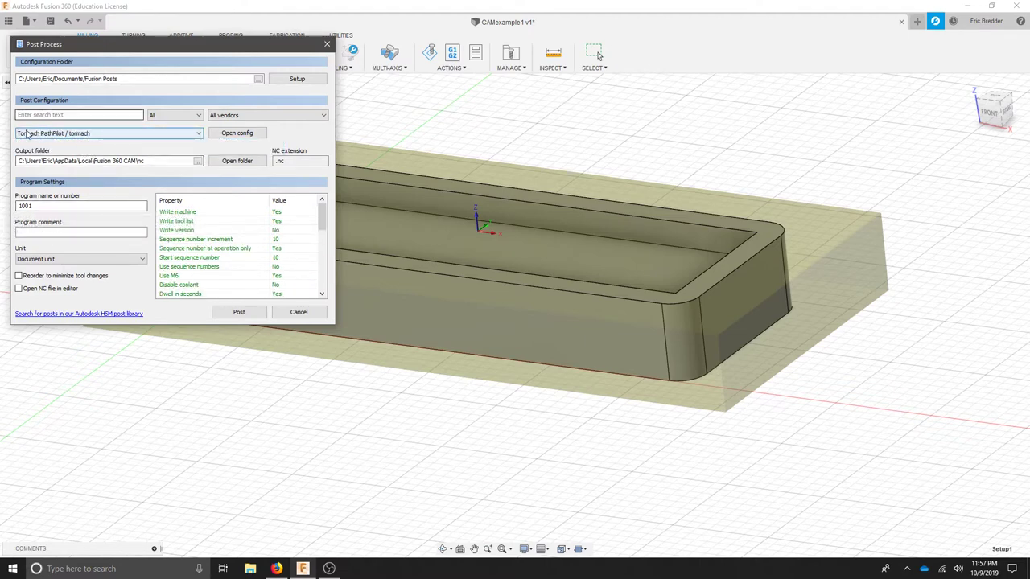
Step: Set the NC program name to videoCAM103
{"action": "key", "text": "Tab"}
{"action": "key", "text": "Tab"}
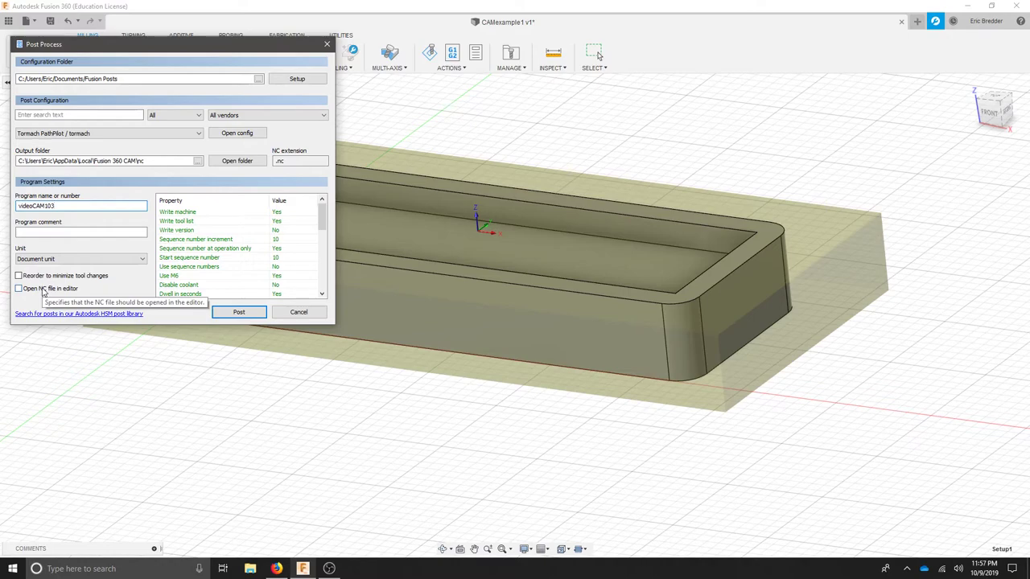
Step: Post-process the program and save the NC file videoCAM103 to the Desktop
{"action": "left_click", "coordinate": [249, 315]}
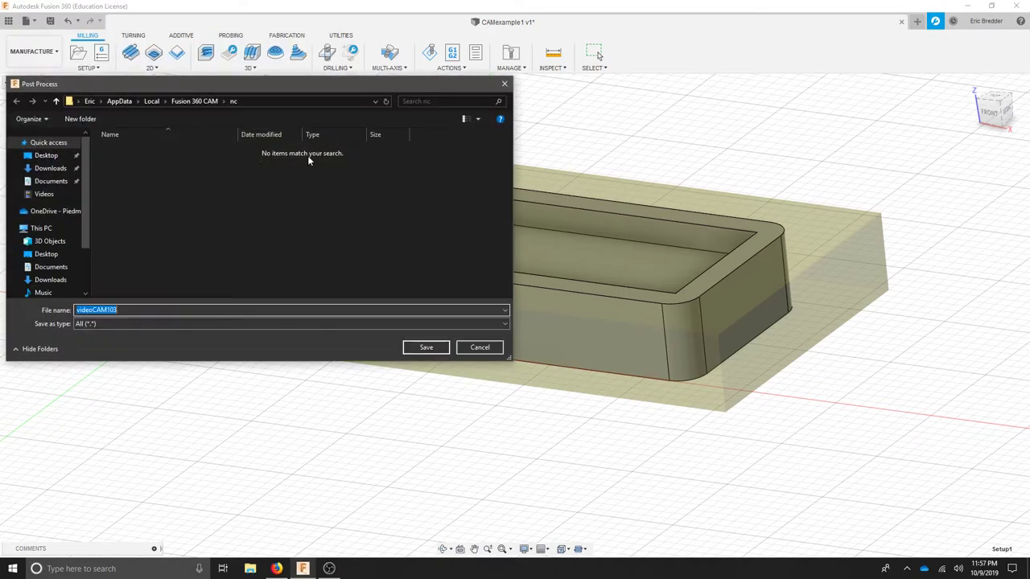
{"action": "left_click", "coordinate": [45, 156]}
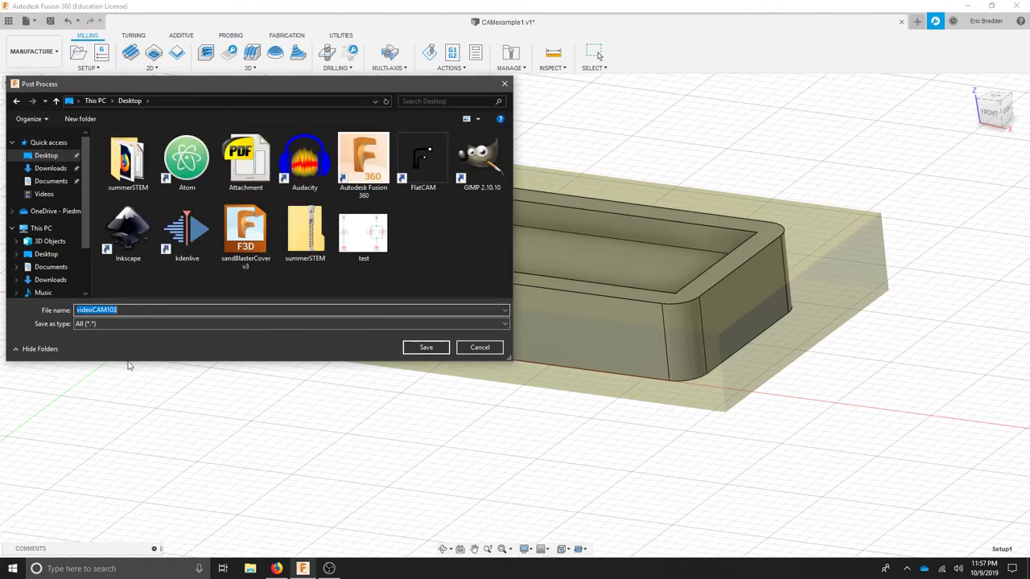
{"action": "left_click", "coordinate": [424, 348]}
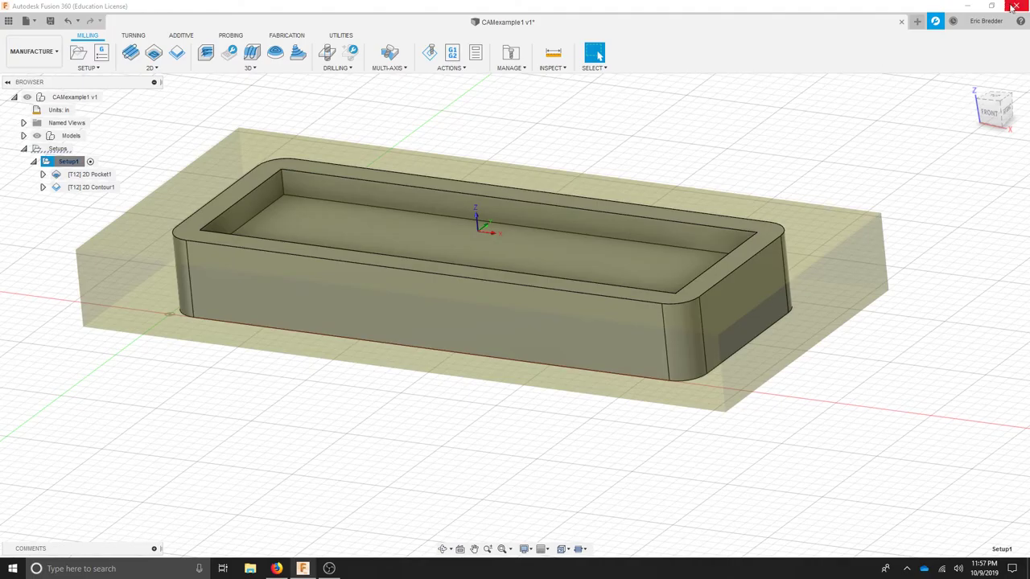
Step: Open the posted videoCAM103 file from the desktop in Notepad, look through its G-code, and return to Fusion 360
{"action": "left_click", "coordinate": [966, 6]}
{"action": "left_click", "coordinate": [966, 6]}
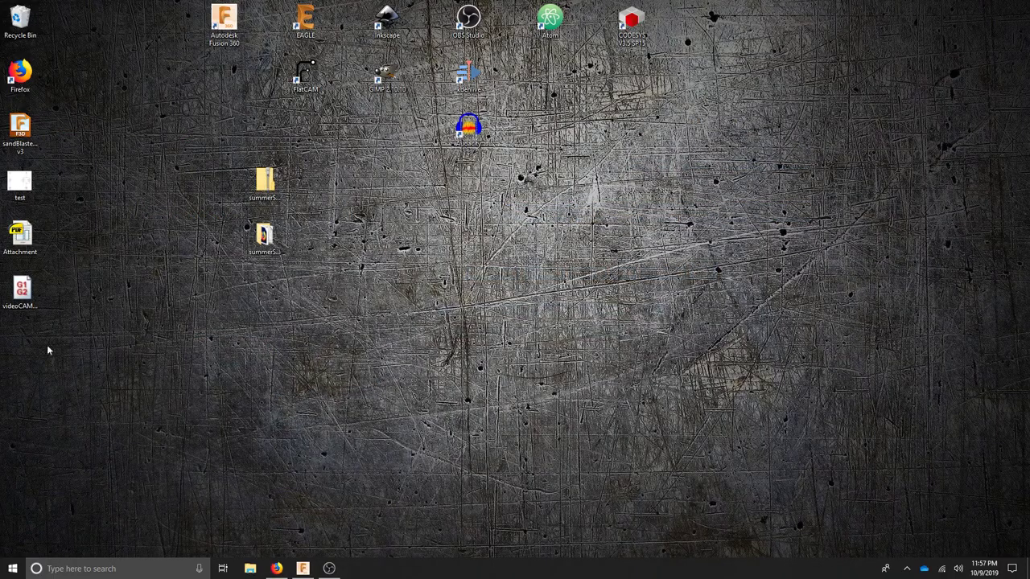
{"action": "right_click", "coordinate": [30, 303]}
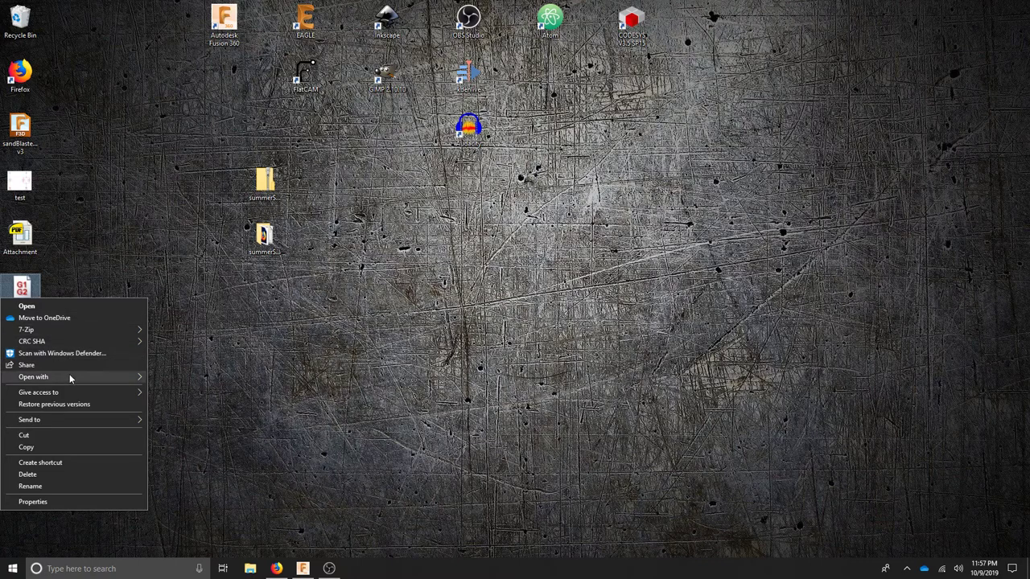
{"action": "mouse_move", "coordinate": [70, 377]}
{"action": "left_click", "coordinate": [173, 375]}
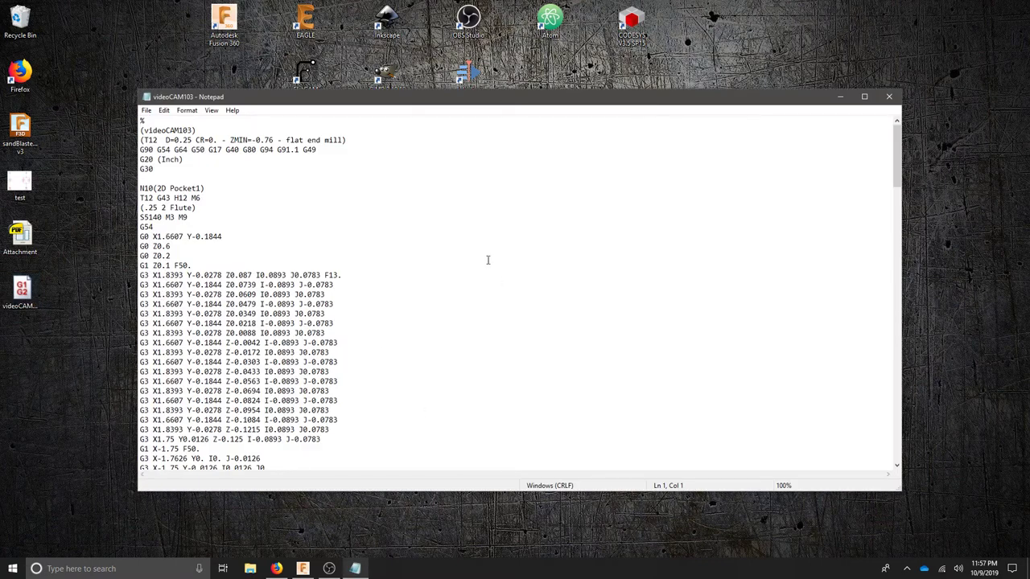
{"action": "scroll", "coordinate": [320, 267], "scroll_direction": "down", "scroll_amount": 15}
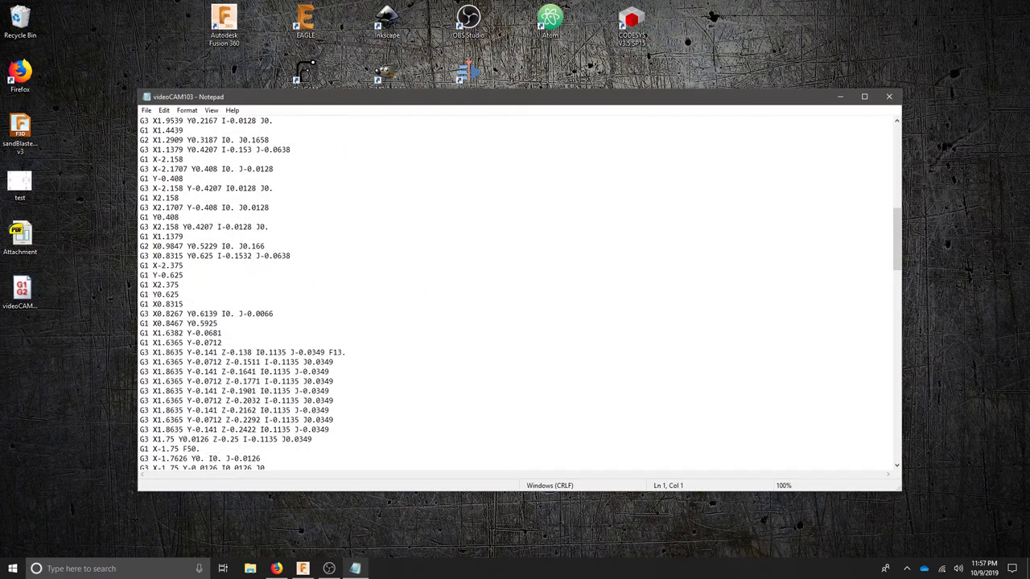
{"action": "left_click_drag", "start_coordinate": [897, 235], "coordinate": [897, 171]}
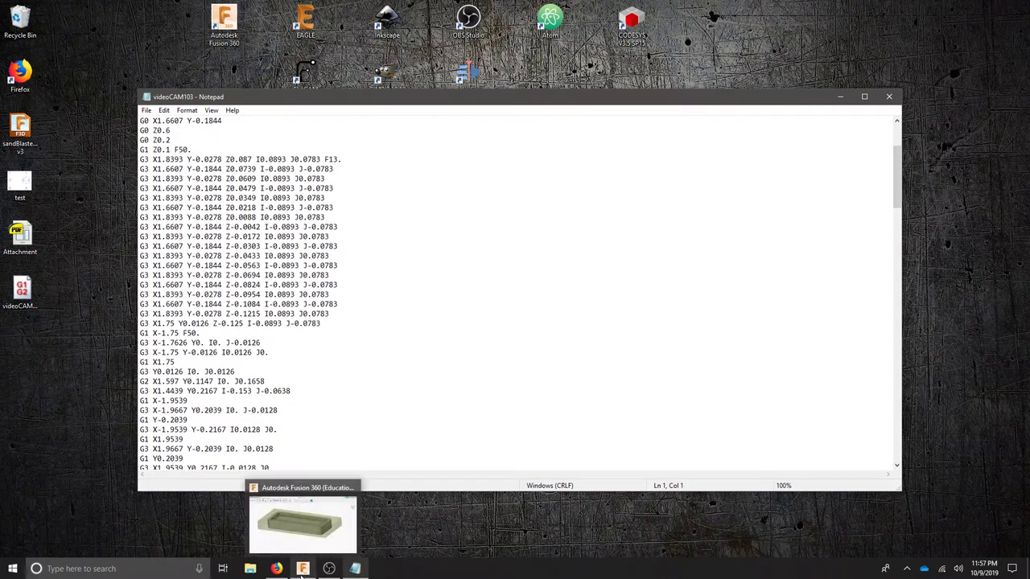
{"action": "left_click", "coordinate": [301, 569]}
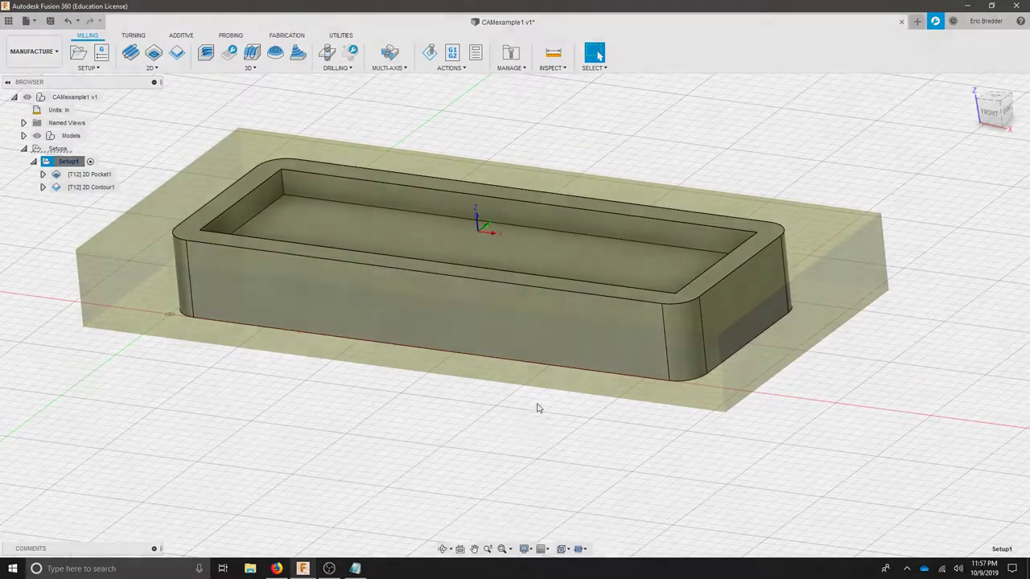